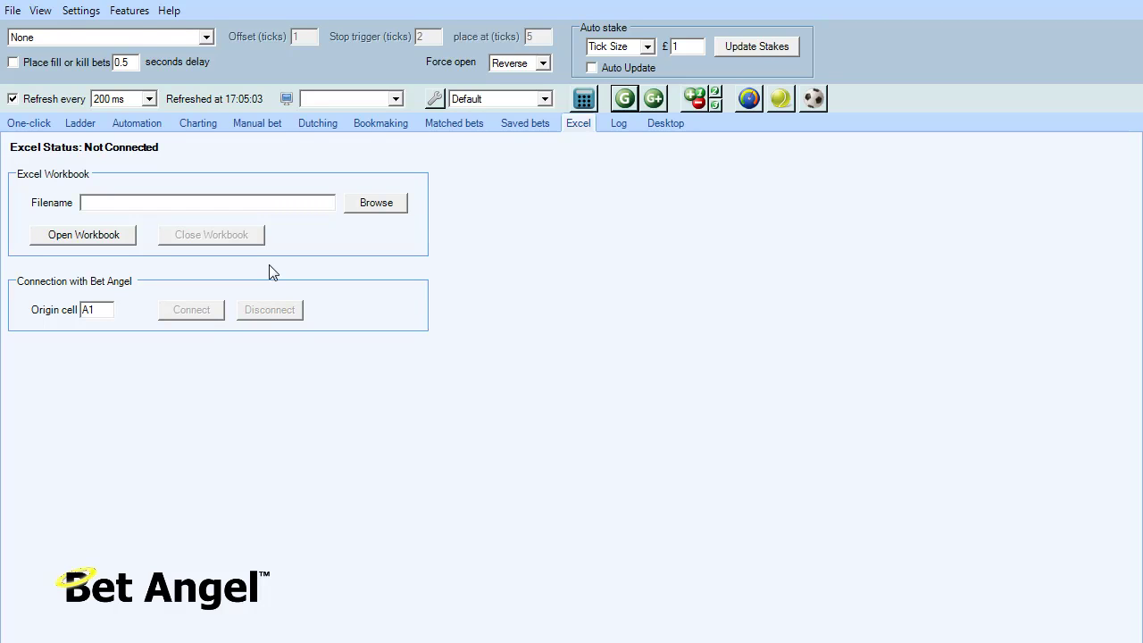
- Open the Guardian multi-market window from the Bet Angel toolbar
{"action": "left_click", "coordinate": [624, 97]}
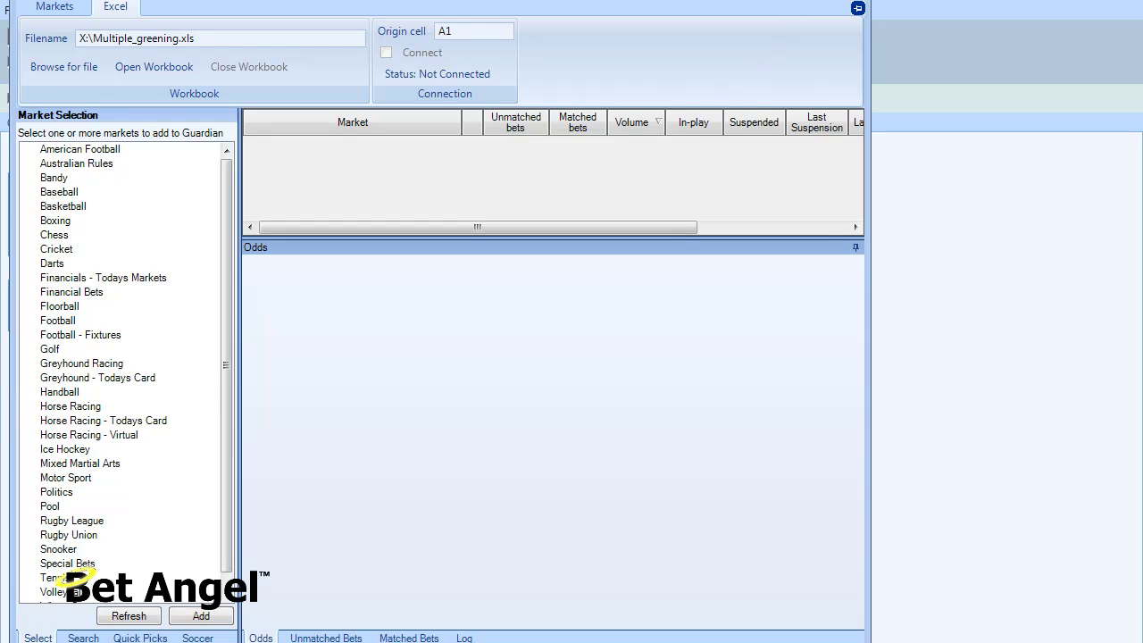
- Open the X:\Multiple_greening.xls workbook in Guardian, then return to the Markets settings
{"action": "left_click", "coordinate": [41, 12]}
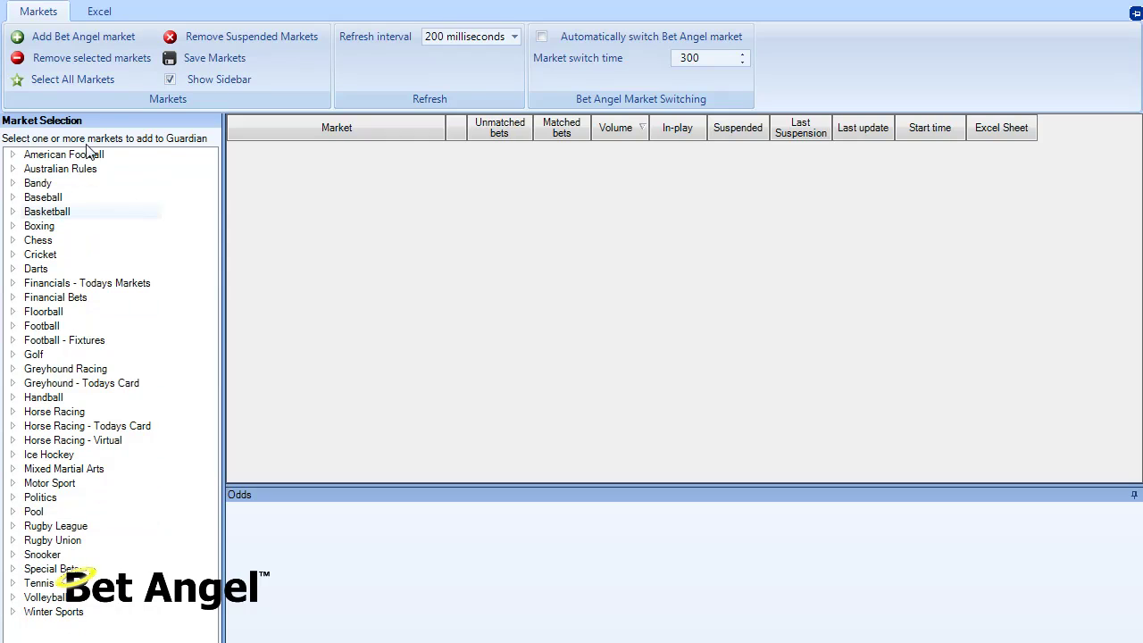
{"action": "left_click", "coordinate": [93, 12]}
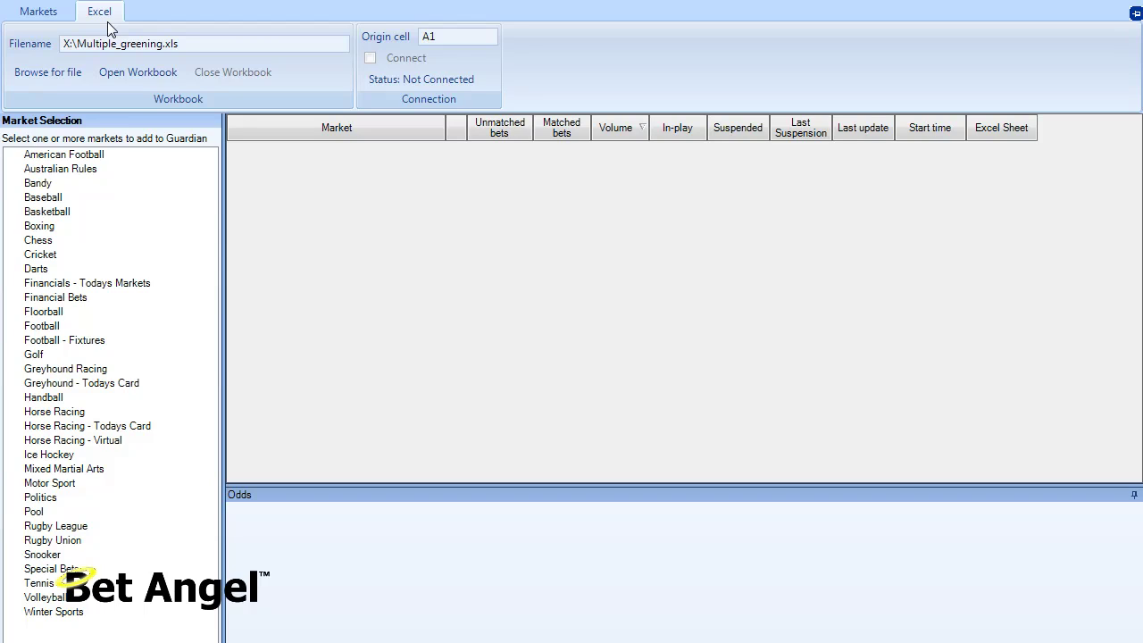
{"action": "left_click", "coordinate": [138, 78]}
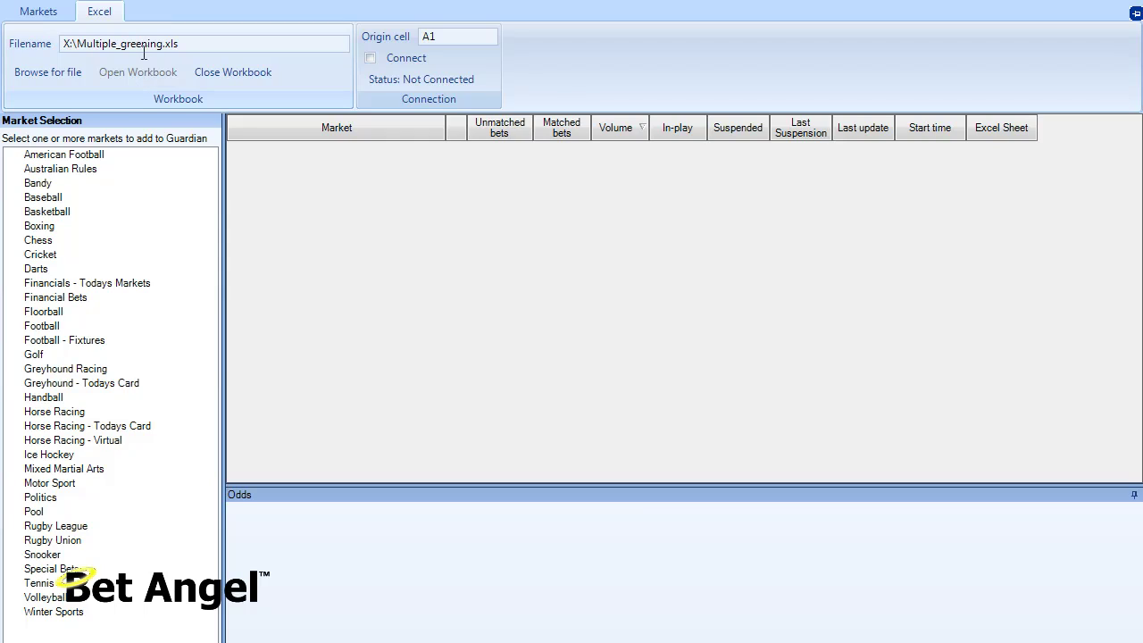
{"action": "left_click", "coordinate": [40, 14]}
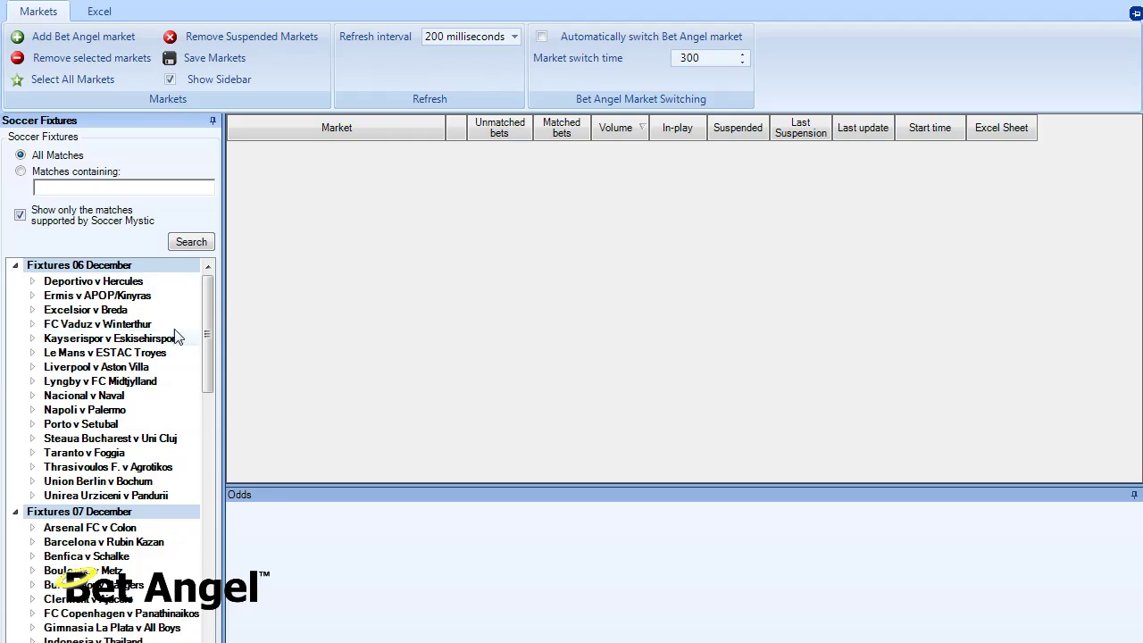
- Add all 07 December Match Odds markets, then remove Swindon v Crawley Town through Indonesia v Thailand
{"action": "right_click", "coordinate": [98, 520]}
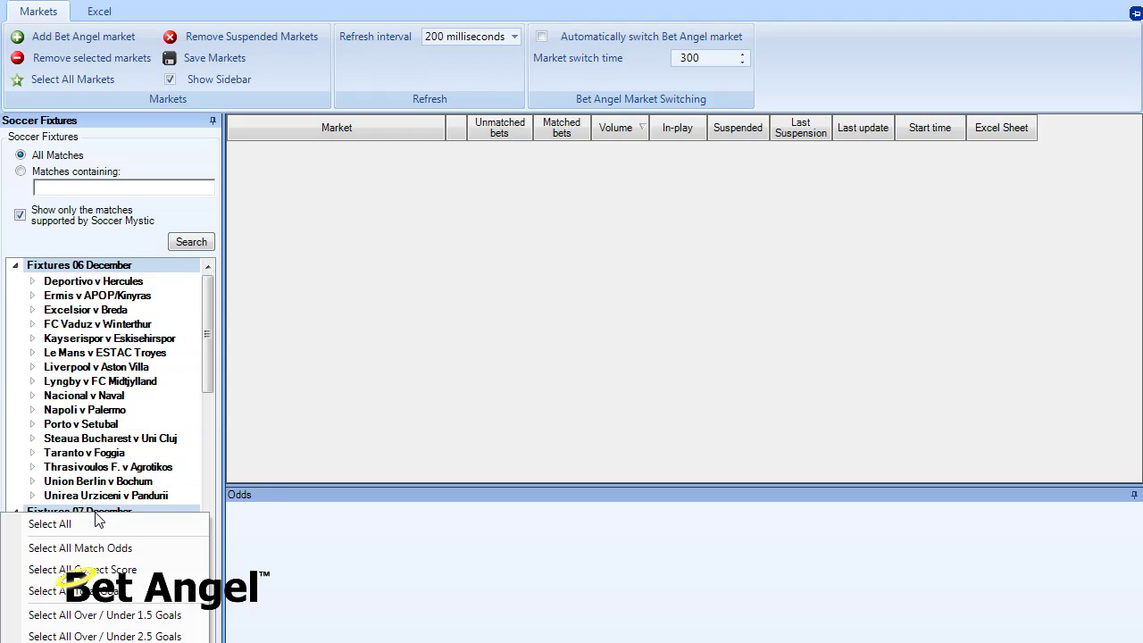
{"action": "left_click", "coordinate": [123, 549]}
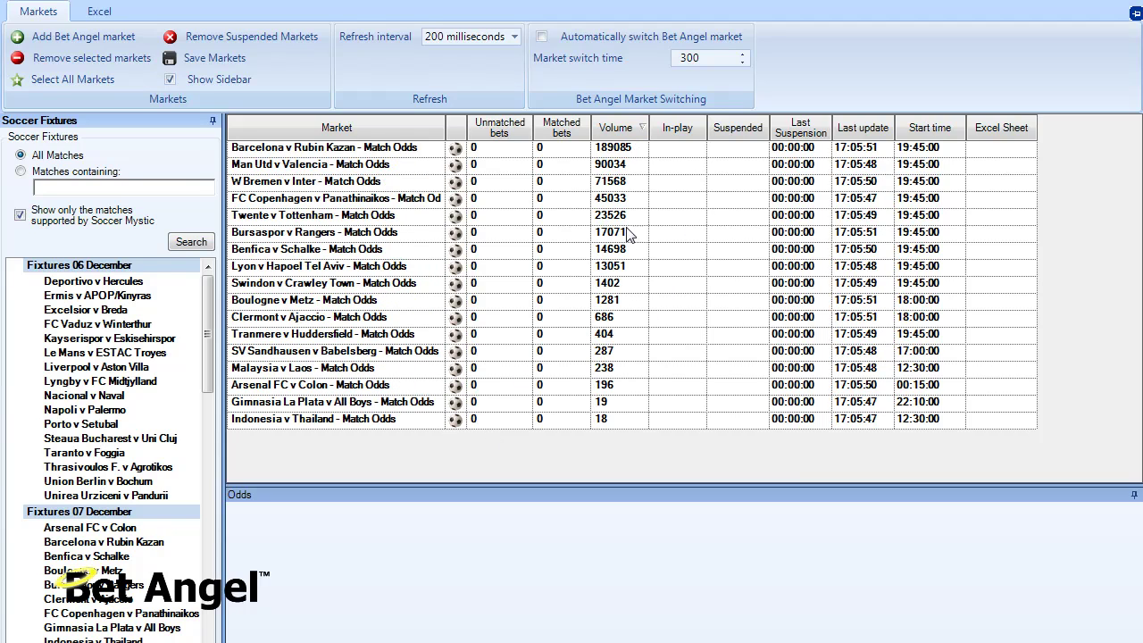
{"action": "left_click", "coordinate": [330, 282]}
{"action": "key", "text": "shift+Down"}
{"action": "key", "text": "shift+Down"}
{"action": "key", "text": "shift+Down"}
{"action": "key", "text": "shift+Down"}
{"action": "key", "text": "shift+Down"}
{"action": "key", "text": "shift+Down"}
{"action": "key", "text": "shift+Down"}
{"action": "key", "text": "shift+Down"}
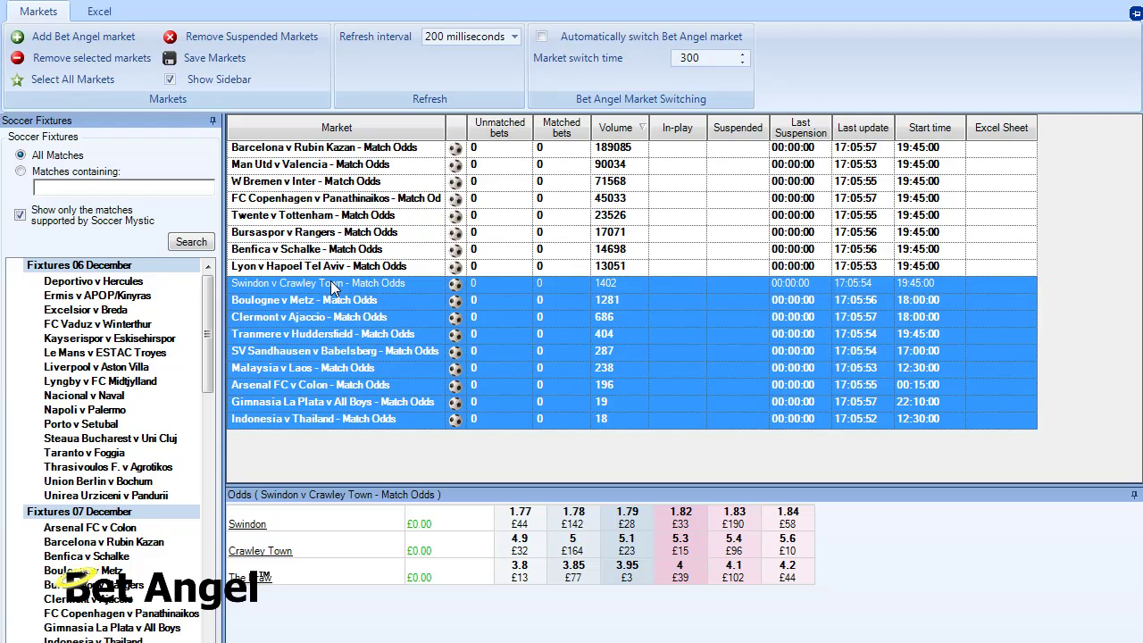
{"action": "key", "text": "Delete"}
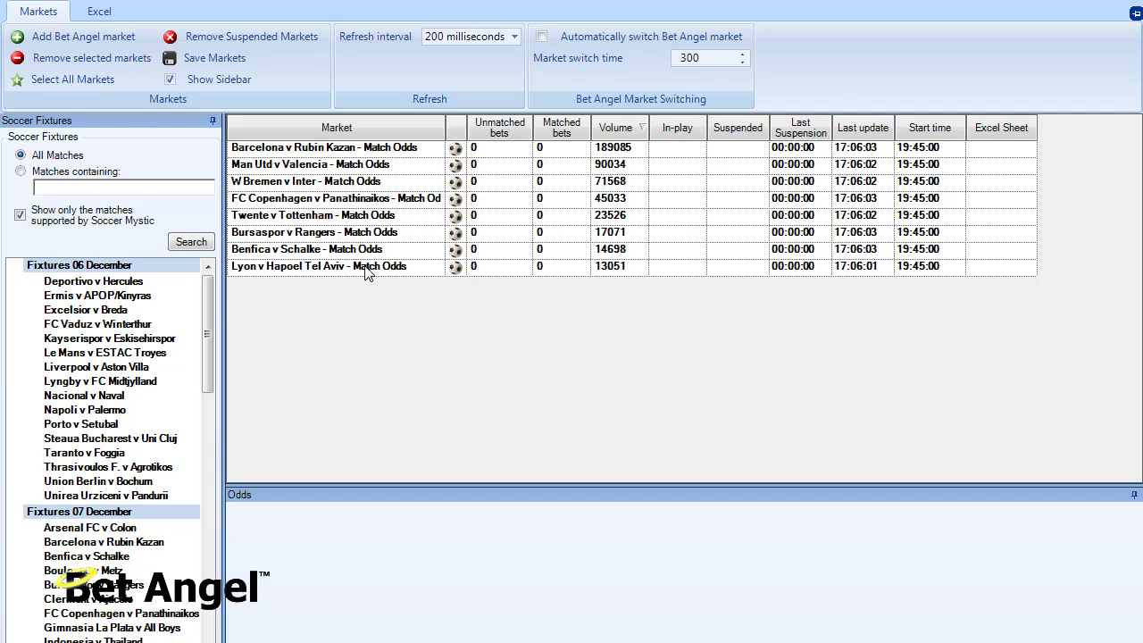
- Link Barcelona v Rubin Kazan through Twente v Tottenham to sheets Bet Angel through Bet Angel (5)
{"action": "left_click", "coordinate": [101, 11]}
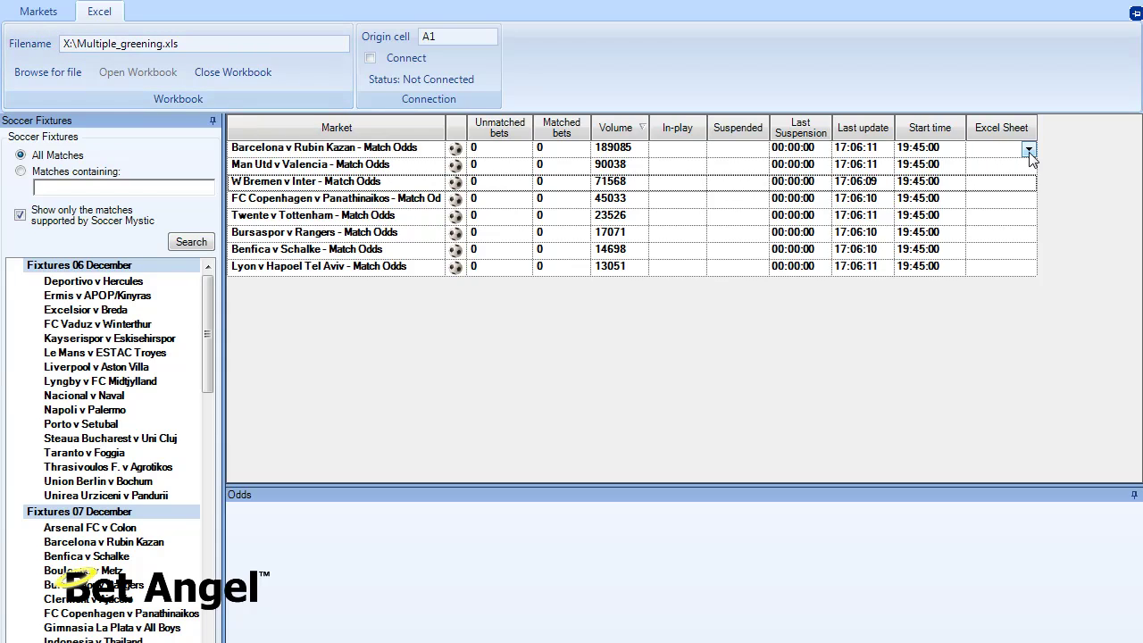
{"action": "left_click", "coordinate": [1028, 149]}
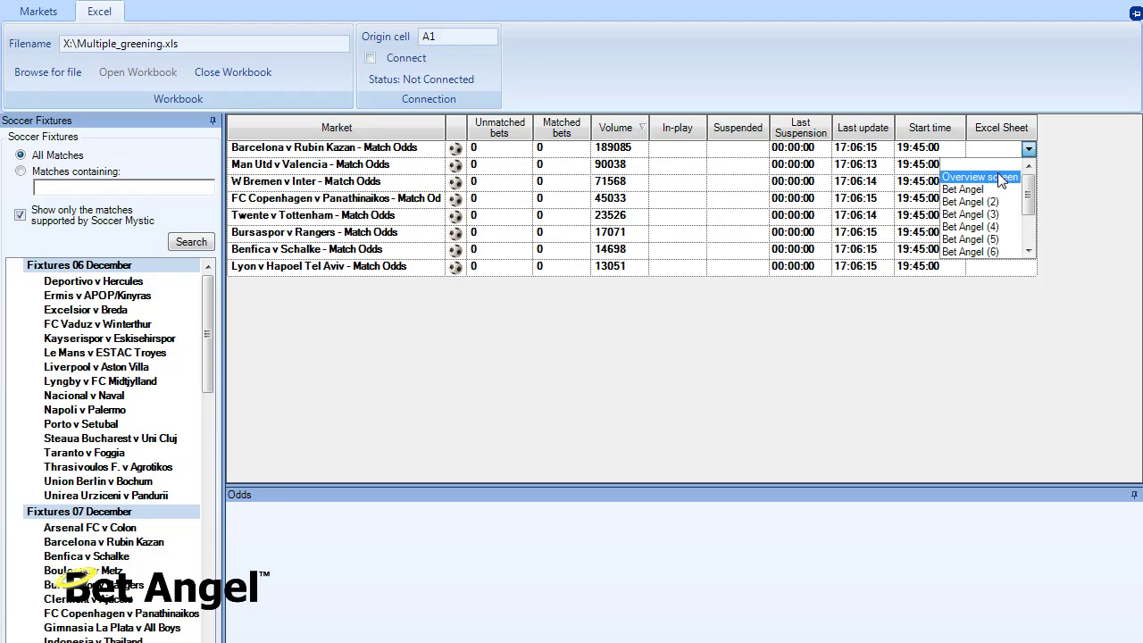
{"action": "left_click", "coordinate": [982, 190]}
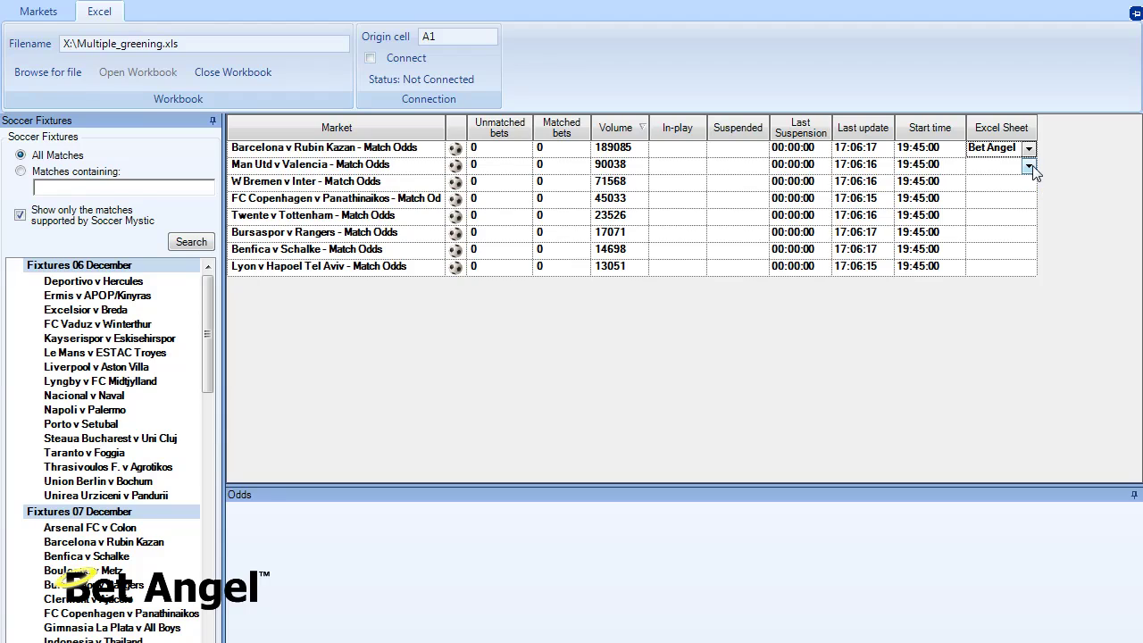
{"action": "left_click", "coordinate": [1028, 166]}
{"action": "left_click", "coordinate": [971, 218]}
{"action": "left_click", "coordinate": [1028, 183]}
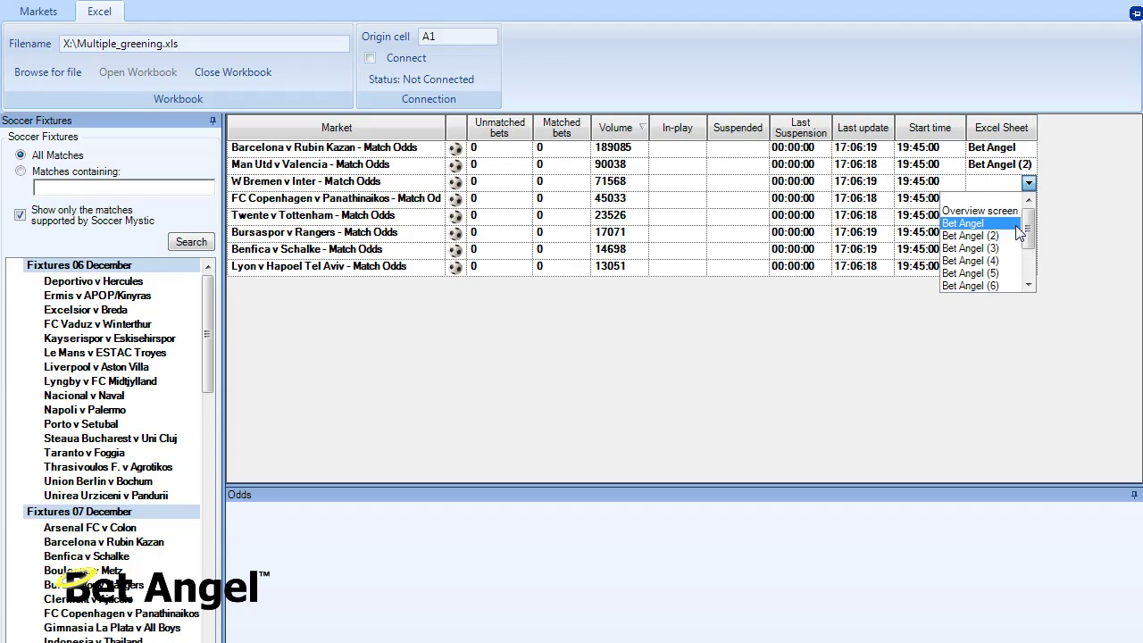
{"action": "left_click", "coordinate": [1013, 248]}
{"action": "left_click", "coordinate": [1028, 198]}
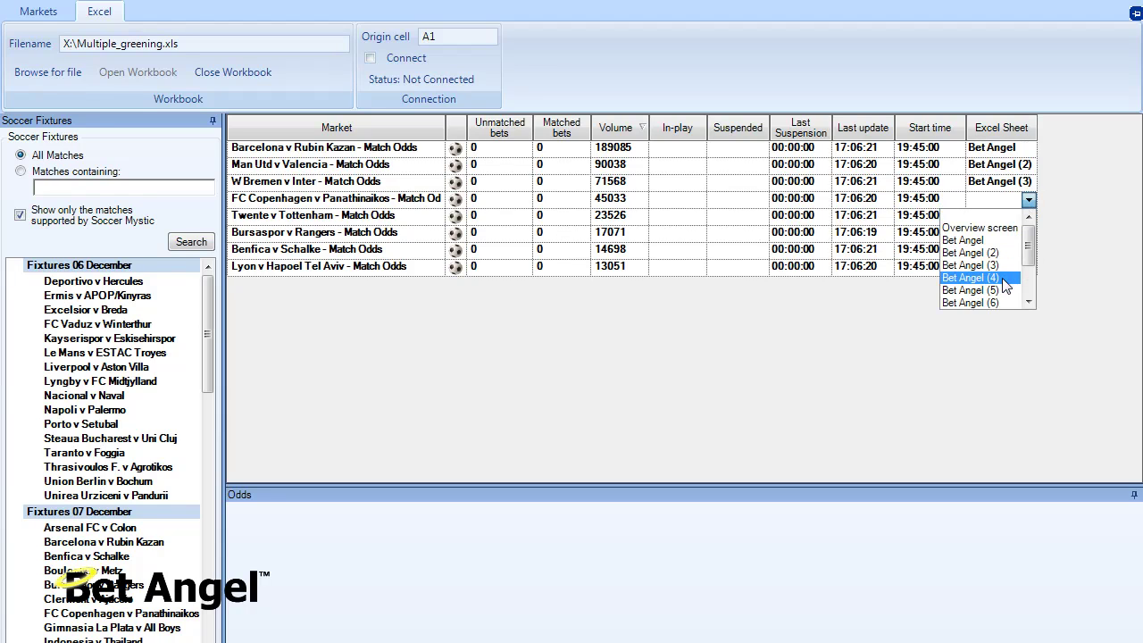
{"action": "left_click", "coordinate": [971, 277]}
{"action": "left_click", "coordinate": [1029, 217]}
{"action": "left_click", "coordinate": [991, 306]}
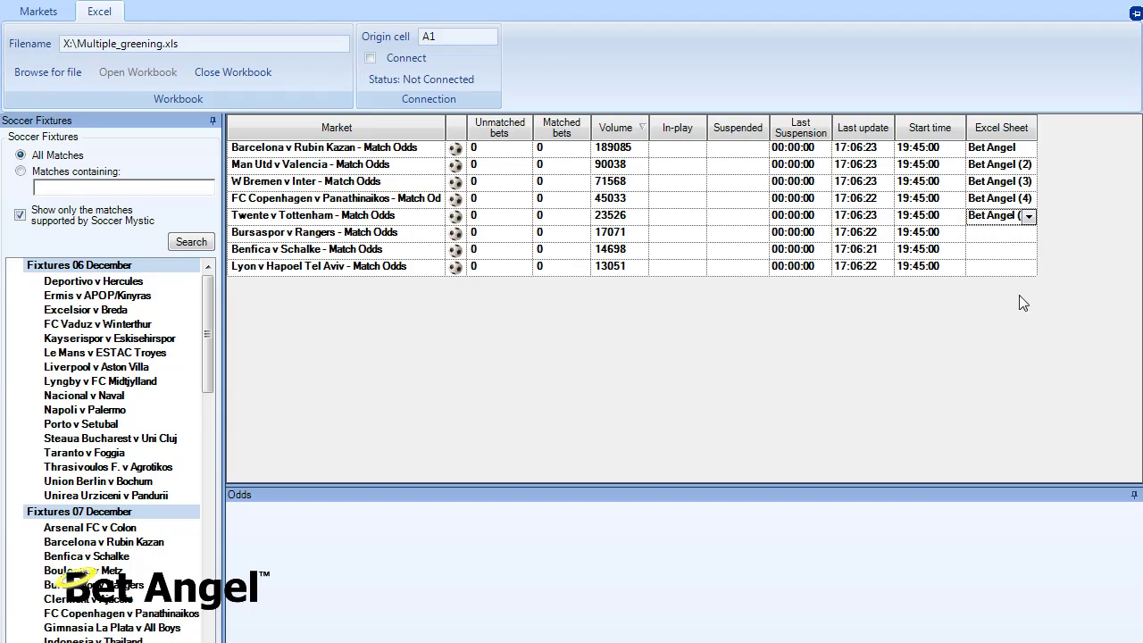
- Link Bursaspor, Benfica and Lyon markets to Bet Angel (6)–(8), then connect the workbook
{"action": "left_click", "coordinate": [1028, 235]}
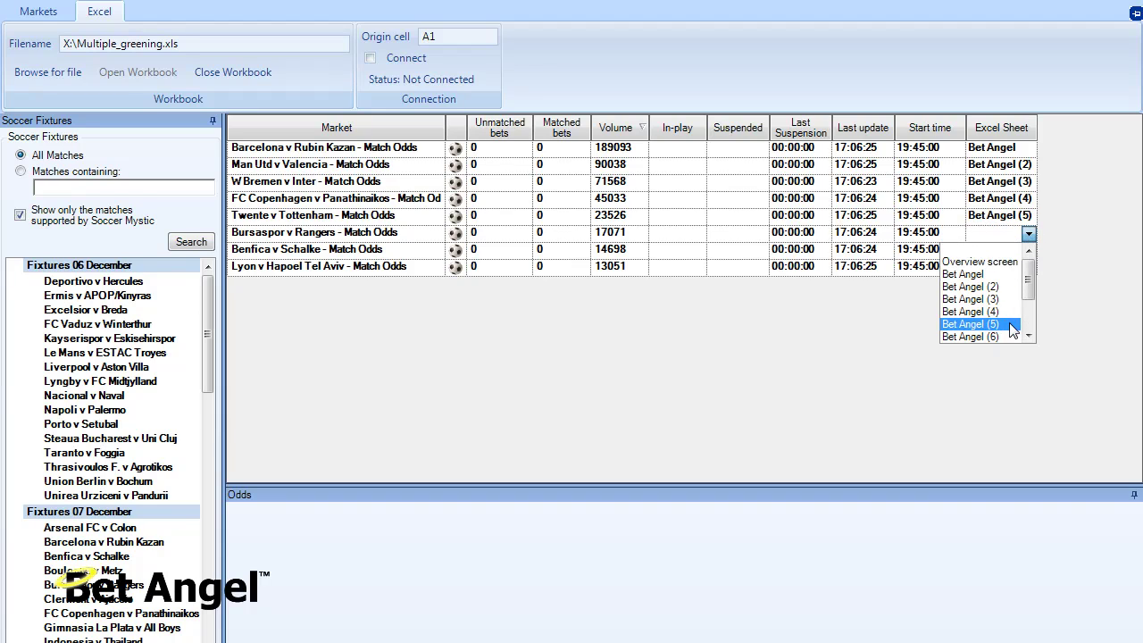
{"action": "left_click", "coordinate": [1007, 335]}
{"action": "left_click", "coordinate": [1028, 250]}
{"action": "left_click", "coordinate": [1029, 250]}
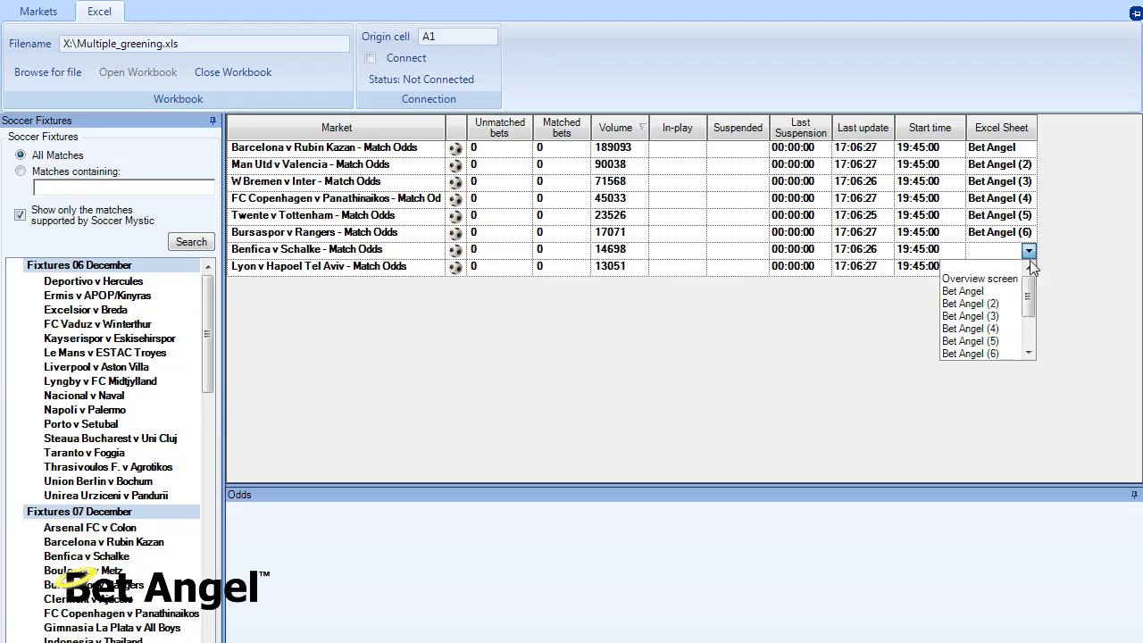
{"action": "left_click_drag", "start_coordinate": [1025, 298], "coordinate": [1032, 343]}
{"action": "left_click", "coordinate": [999, 328]}
{"action": "left_click", "coordinate": [1030, 267]}
{"action": "left_click", "coordinate": [1029, 267]}
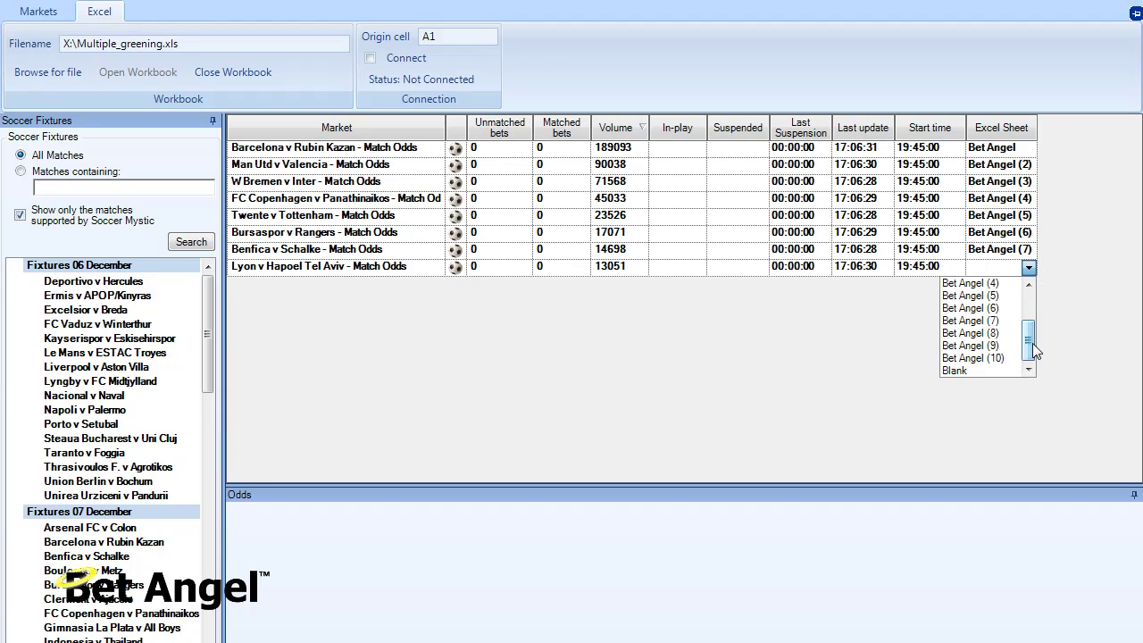
{"action": "left_click", "coordinate": [1005, 335]}
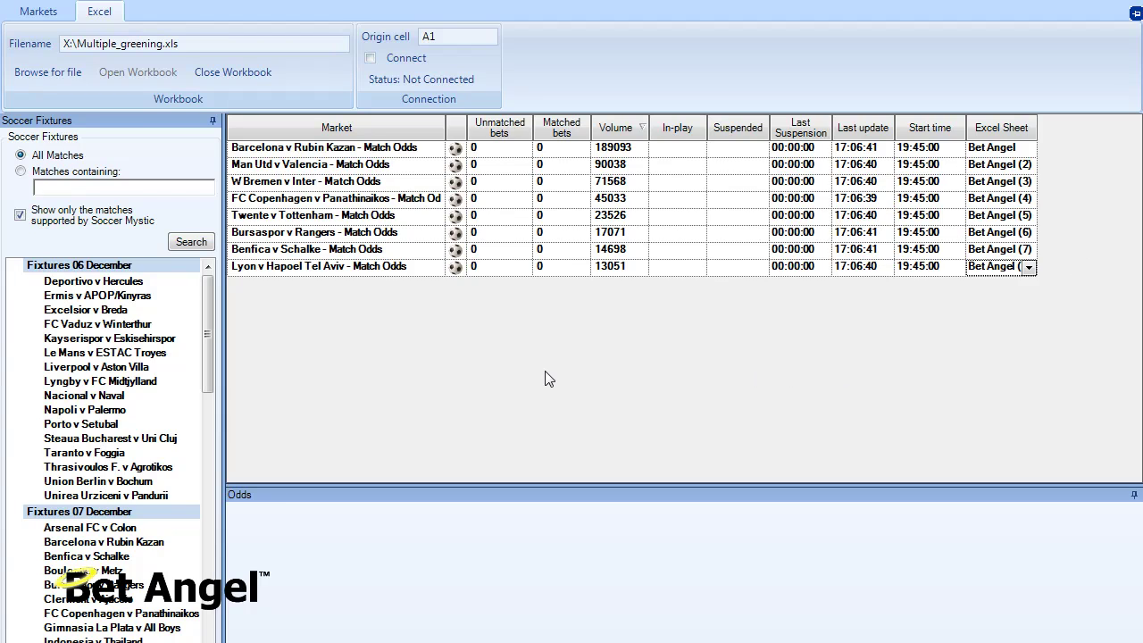
{"action": "left_click", "coordinate": [409, 60]}
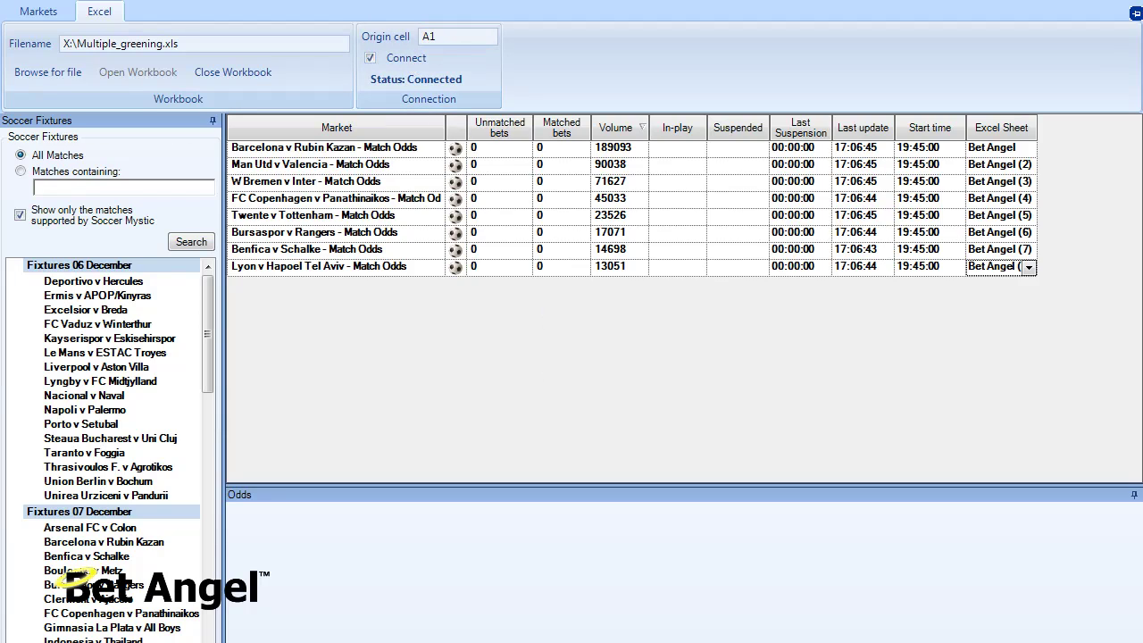
{"action": "key", "text": "alt+Tab"}
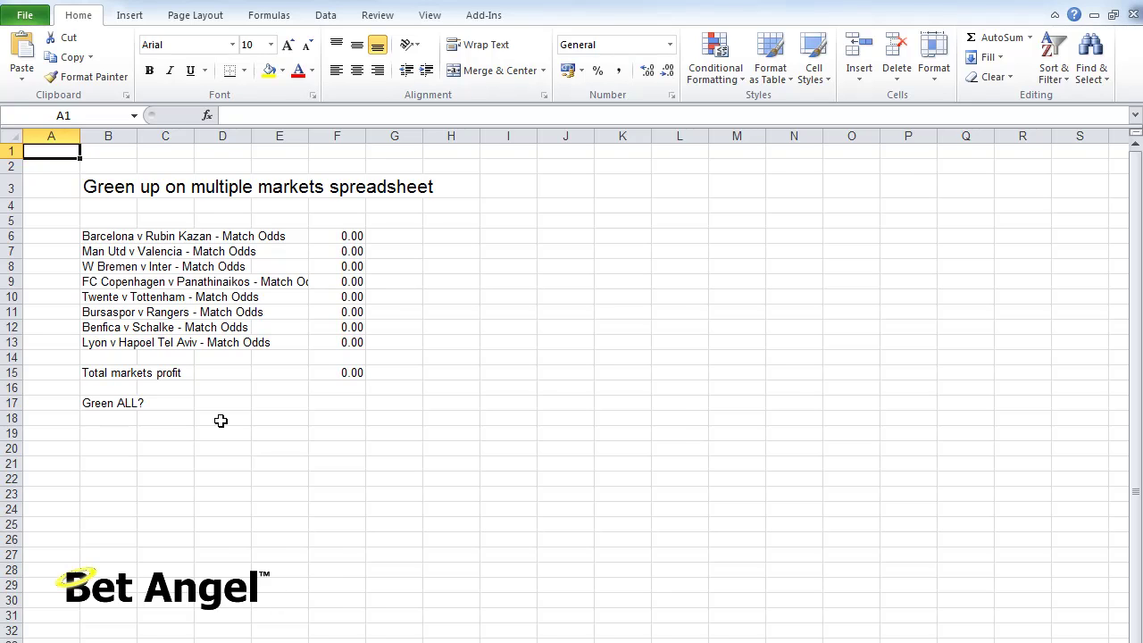
- Page through the summary and all eight market sheets in Excel, then return to Guardian
{"action": "key", "text": "ctrl+Page_Down"}
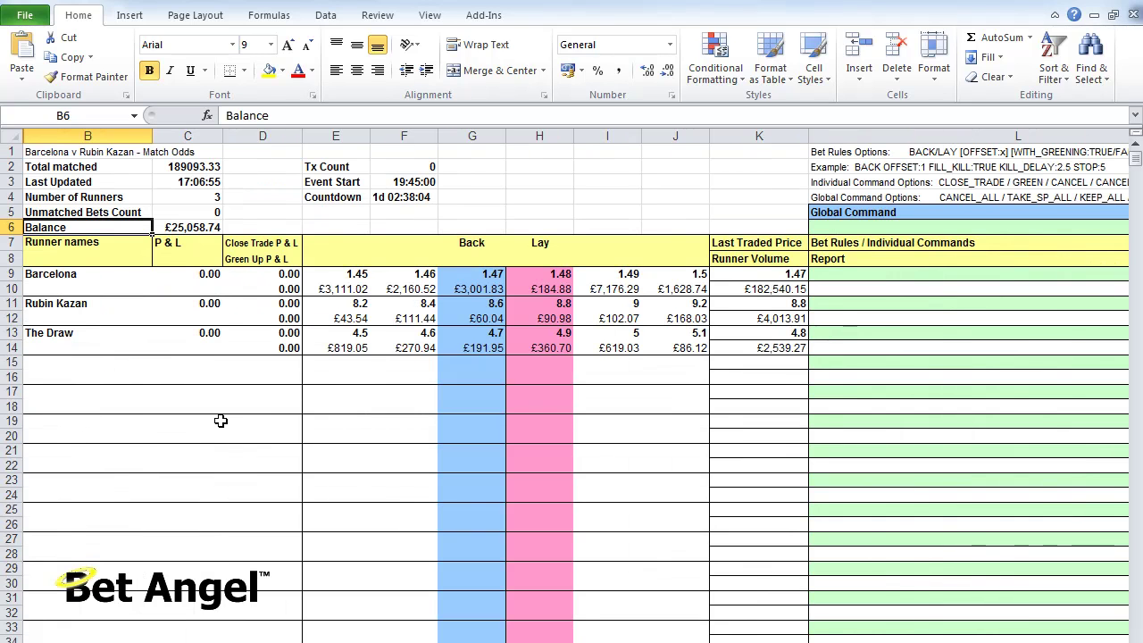
{"action": "key", "text": "ctrl+Page_Down"}
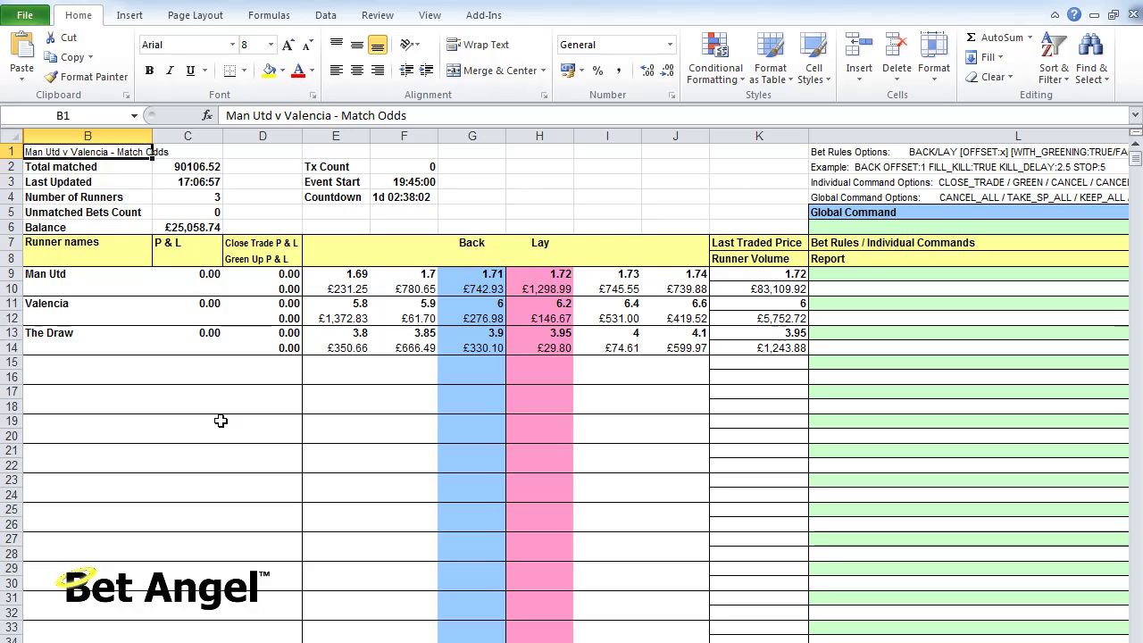
{"action": "key", "text": "ctrl+Page_Down"}
{"action": "key", "text": "ctrl+Page_Up"}
{"action": "key", "text": "ctrl+Page_Up"}
{"action": "key", "text": "ctrl+Page_Up"}
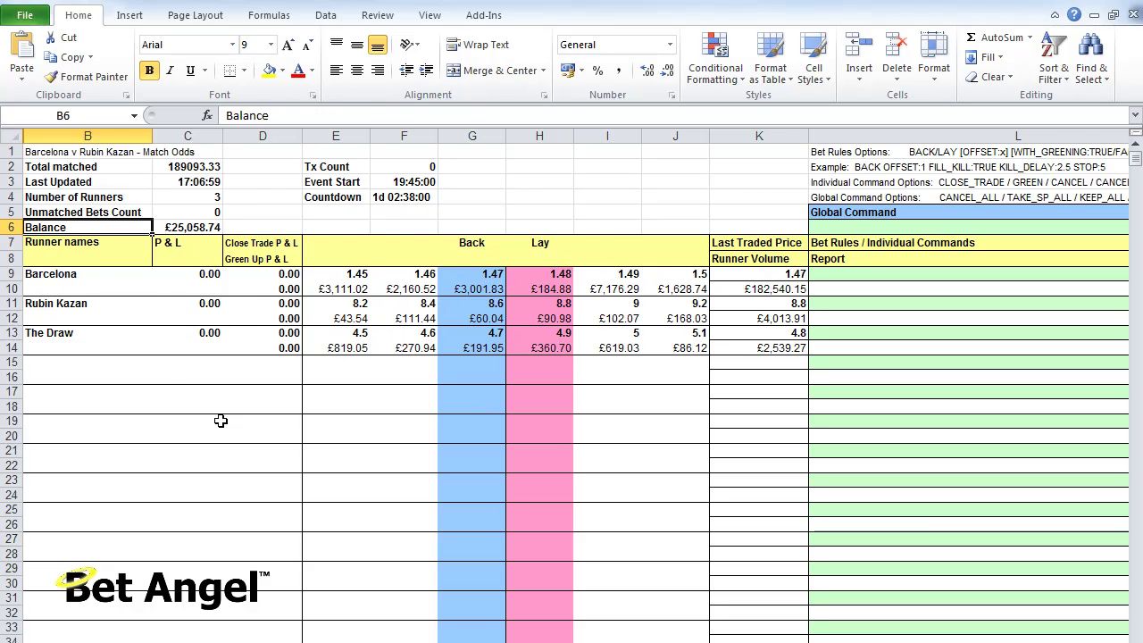
{"action": "key", "text": "ctrl+Page_Down"}
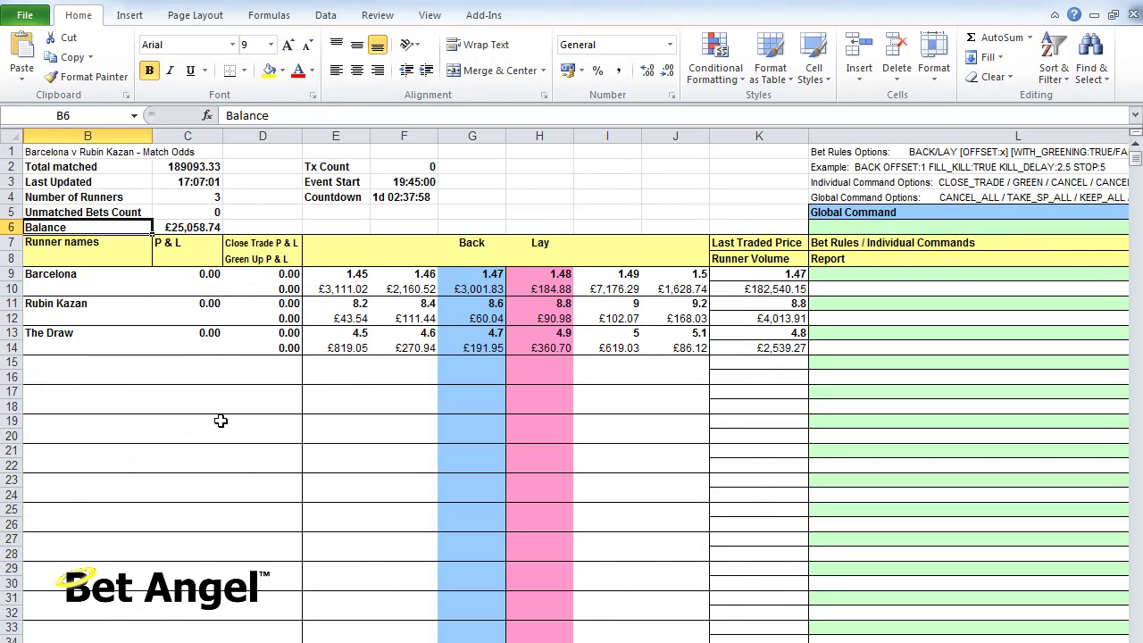
{"action": "key", "text": "ctrl+Page_Down"}
{"action": "key", "text": "ctrl+Page_Down"}
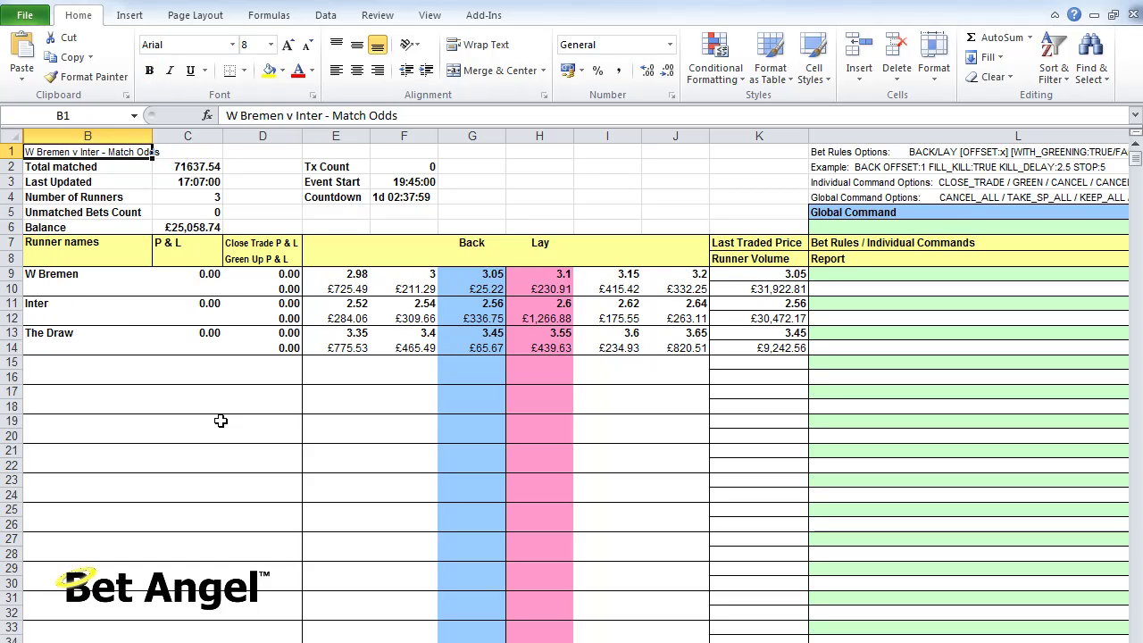
{"action": "key", "text": "ctrl+Page_Down"}
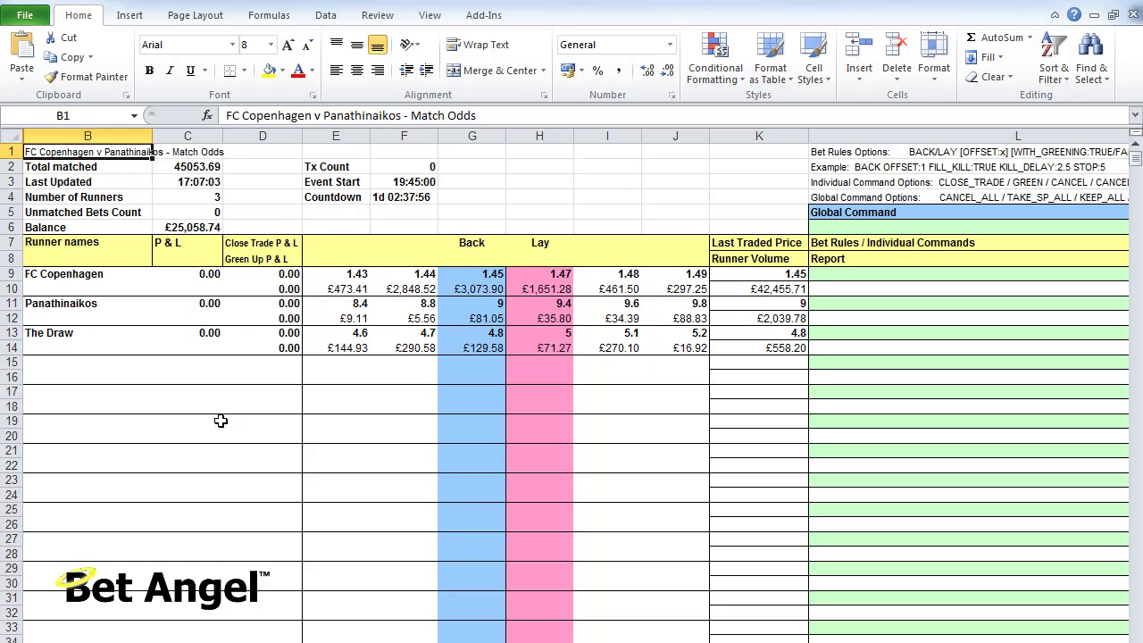
{"action": "key", "text": "ctrl+Page_Down"}
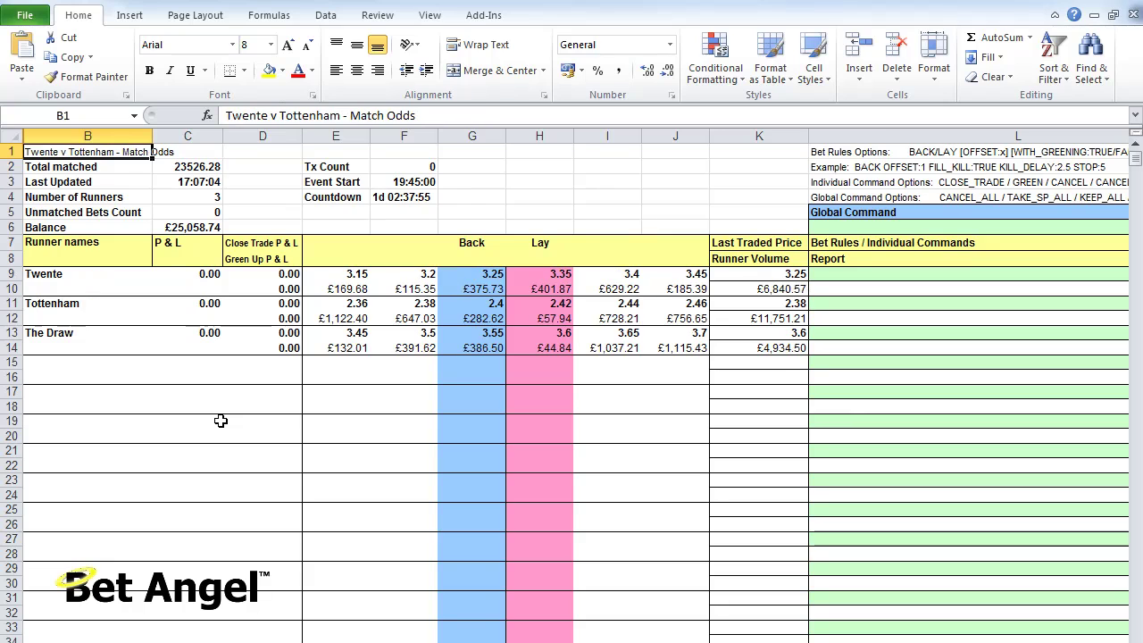
{"action": "key", "text": "ctrl+Page_Down"}
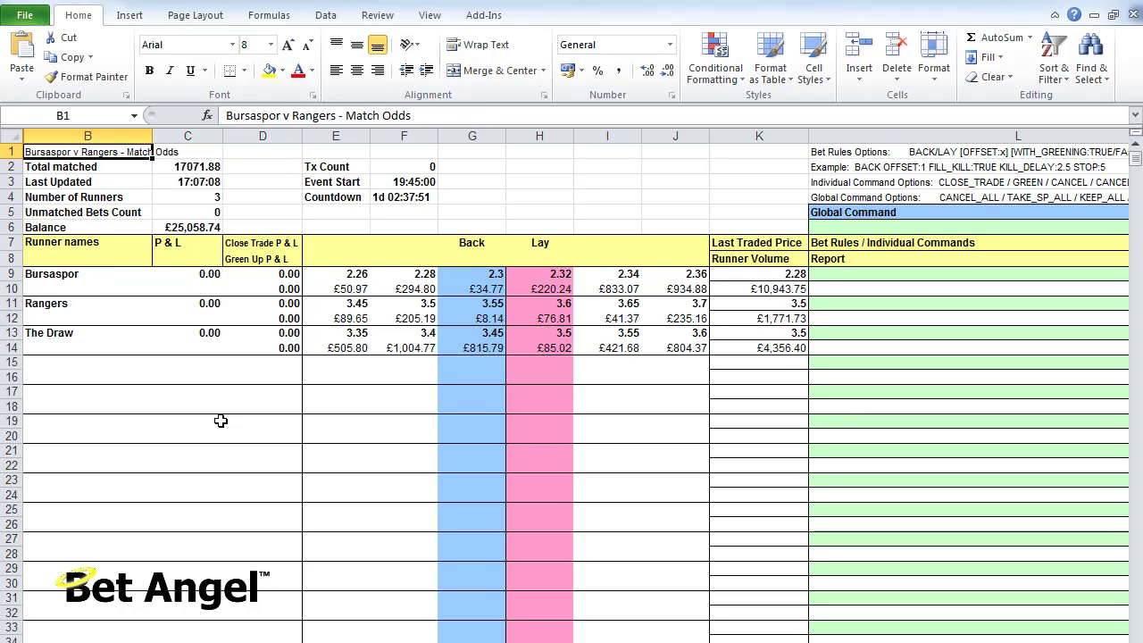
{"action": "key", "text": "ctrl+Page_Down"}
{"action": "key", "text": "ctrl+Page_Down"}
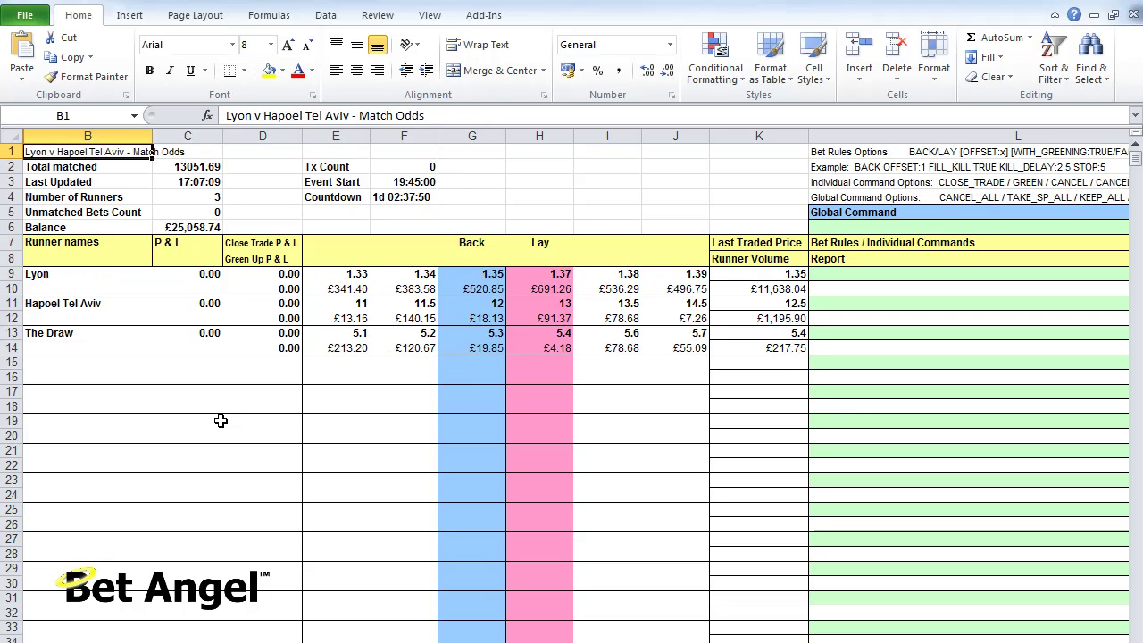
{"action": "key", "text": "ctrl+Page_Down"}
{"action": "key", "text": "ctrl+Page_Down"}
{"action": "key", "text": "ctrl+Page_Down"}
{"action": "key", "text": "ctrl+Page_Down"}
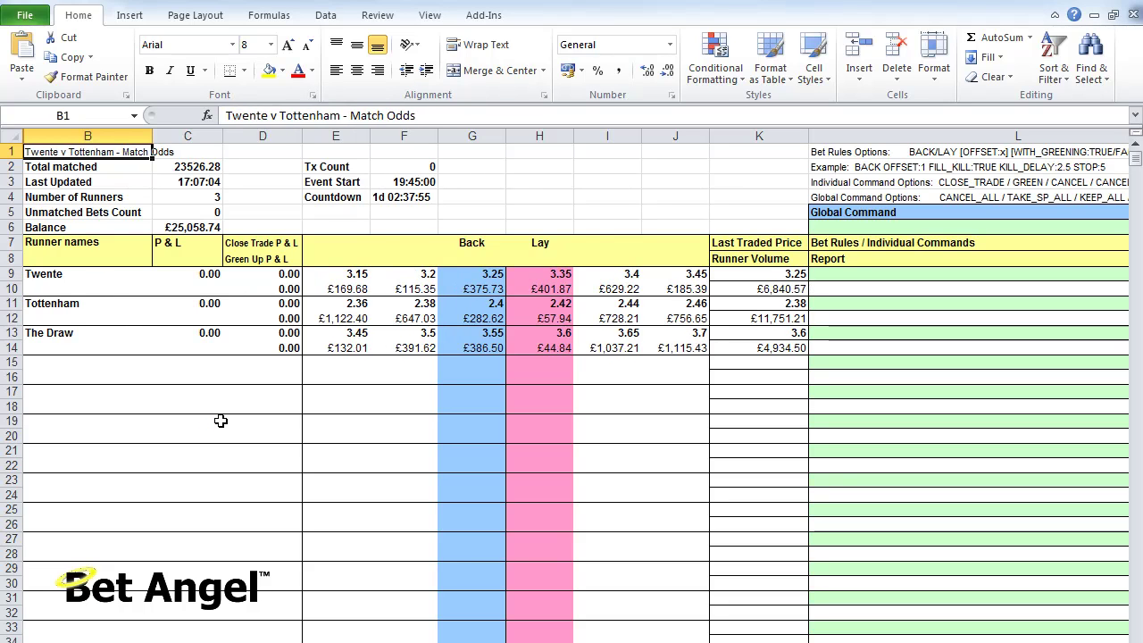
{"action": "key", "text": "ctrl+Page_Up"}
{"action": "key", "text": "ctrl+Page_Up"}
{"action": "key", "text": "ctrl+Page_Down"}
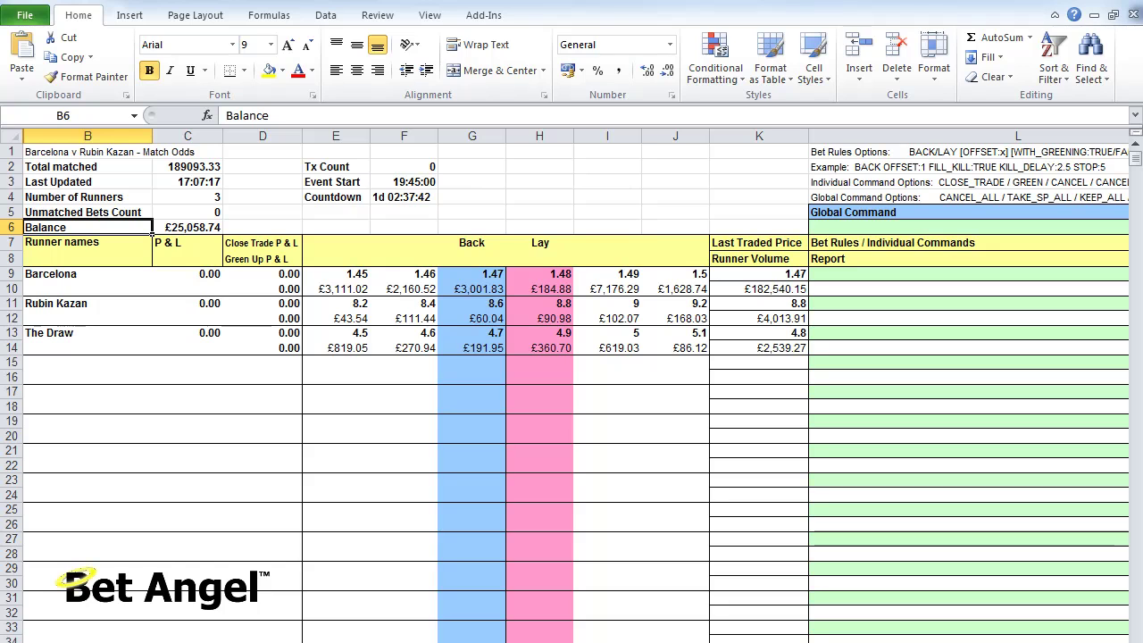
{"action": "key", "text": "alt+Tab"}
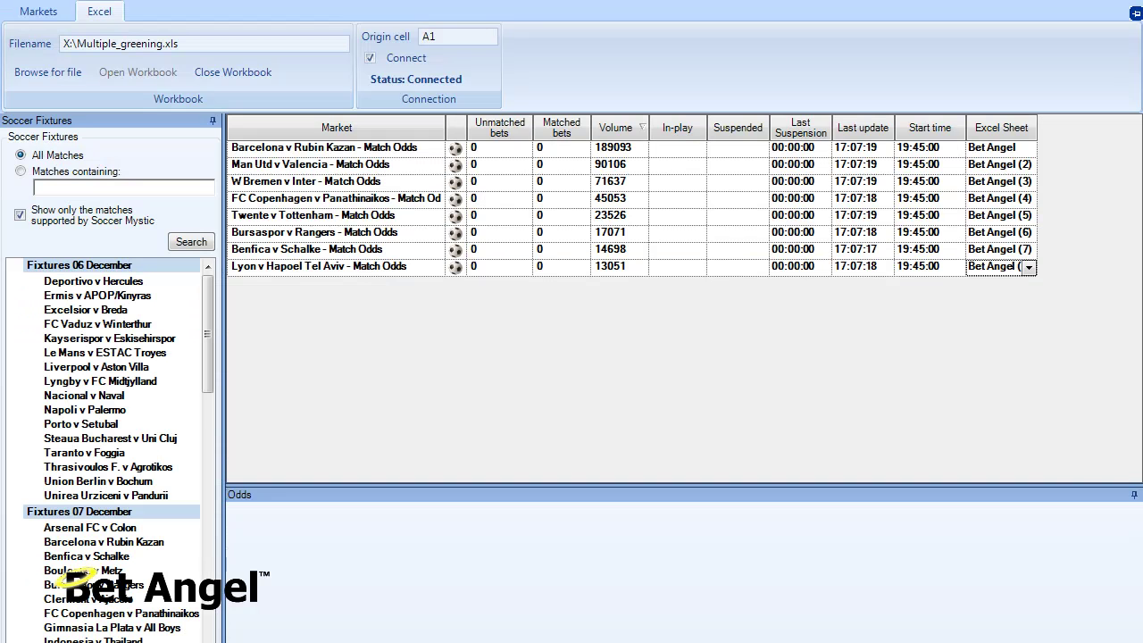
- Keep Guardian's refresh interval at 200 milliseconds, then go back to Excel
{"action": "left_click", "coordinate": [38, 11]}
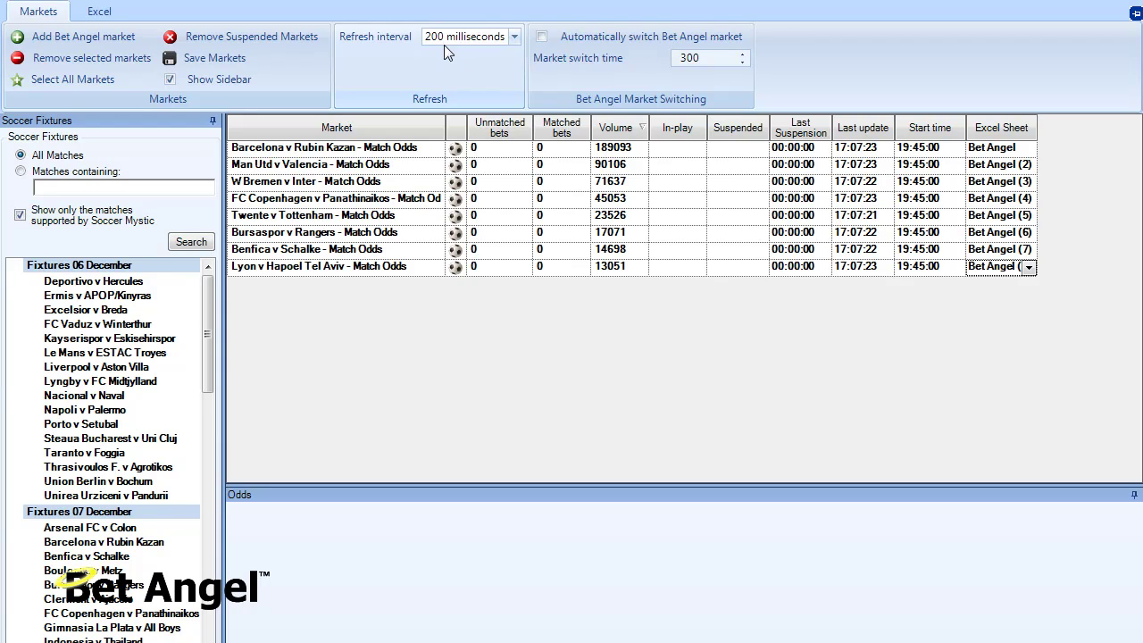
{"action": "left_click", "coordinate": [514, 37]}
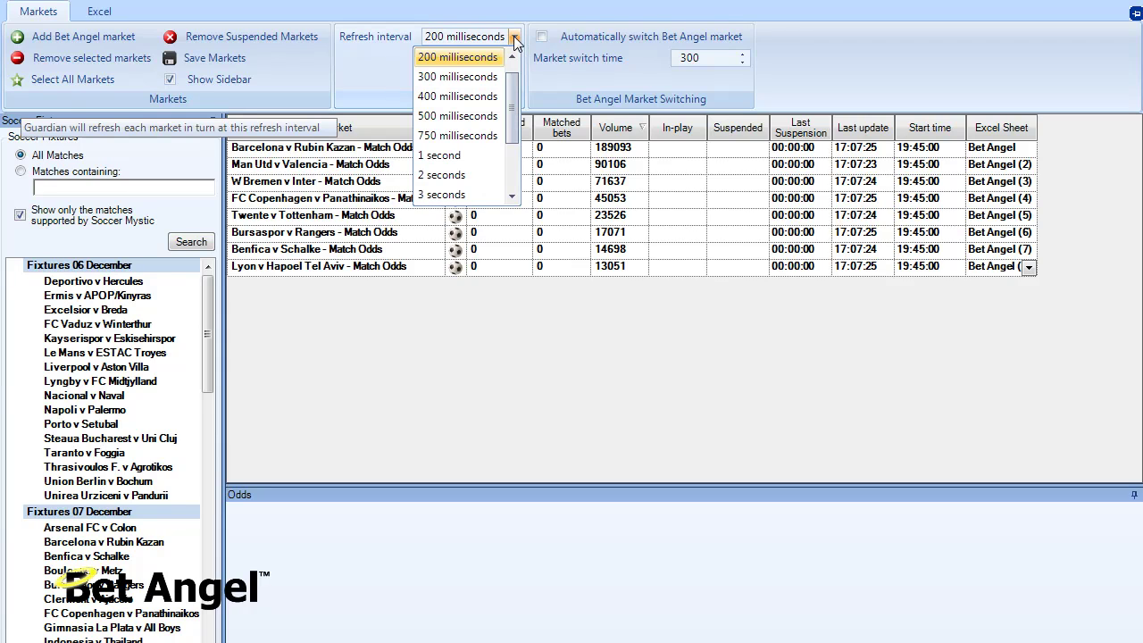
{"action": "left_click", "coordinate": [514, 37]}
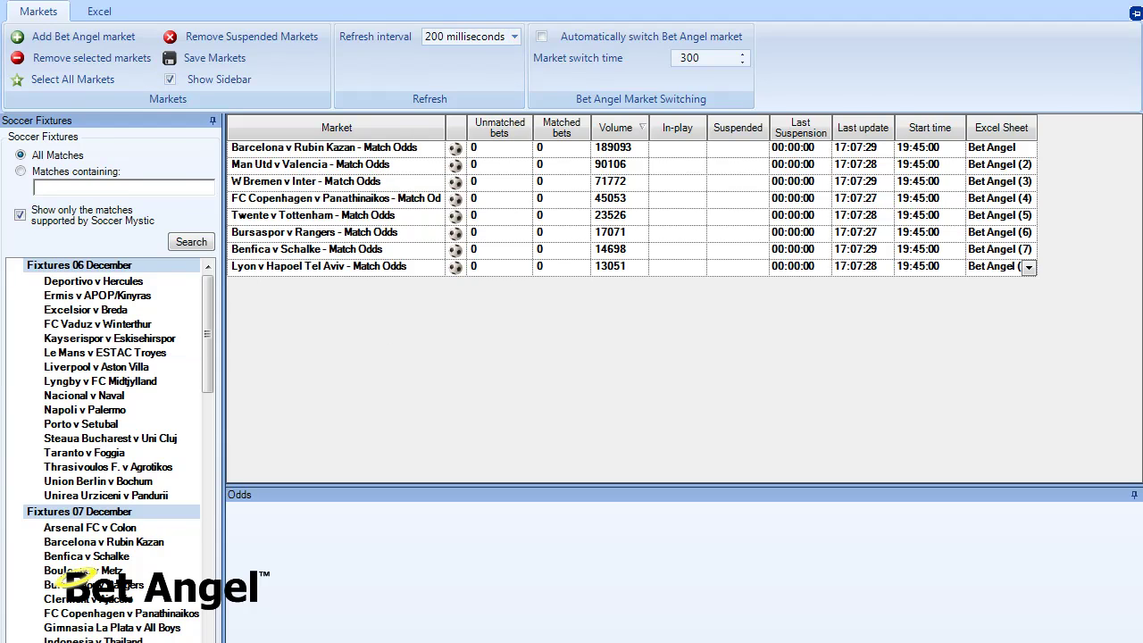
{"action": "key", "text": "alt+Tab"}
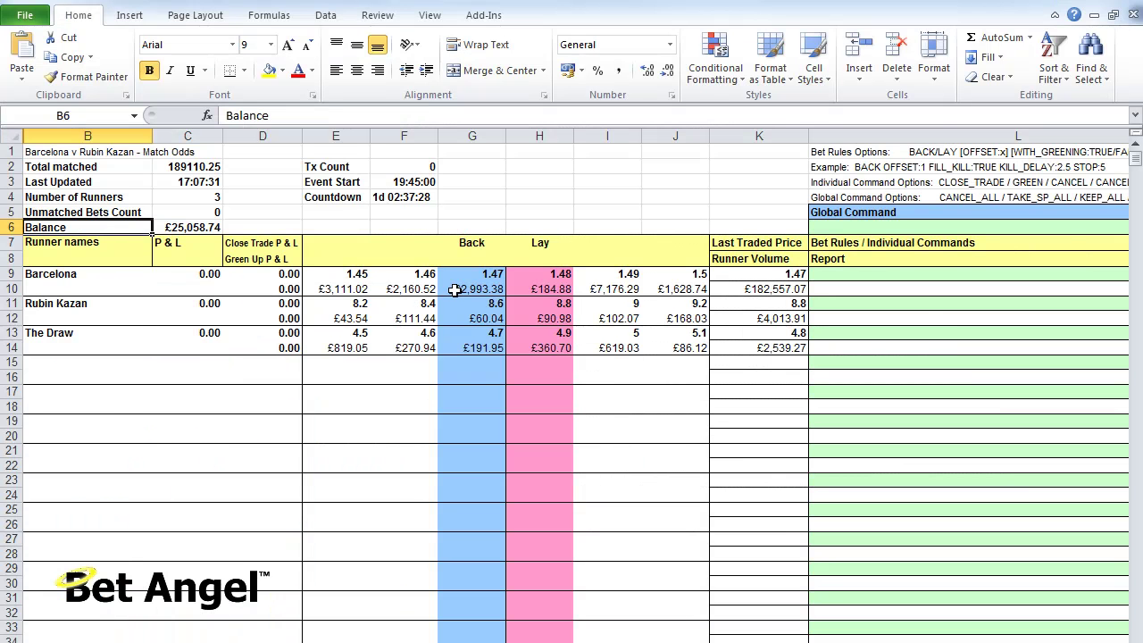
- Compare the summary's market name in B6 with B1 on the Bet Angel sheet
{"action": "key", "text": "ctrl+Page_Up"}
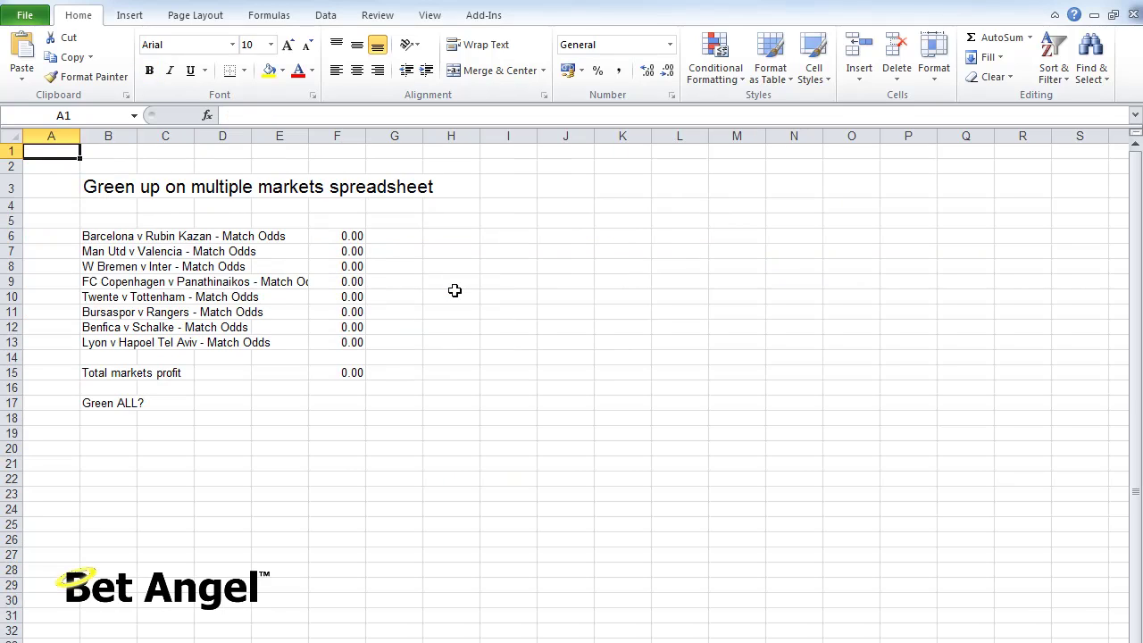
{"action": "key", "text": "Down"}
{"action": "key", "text": "Right"}
{"action": "key", "text": "Down"}
{"action": "key", "text": "Down"}
{"action": "key", "text": "Down"}
{"action": "key", "text": "Down"}
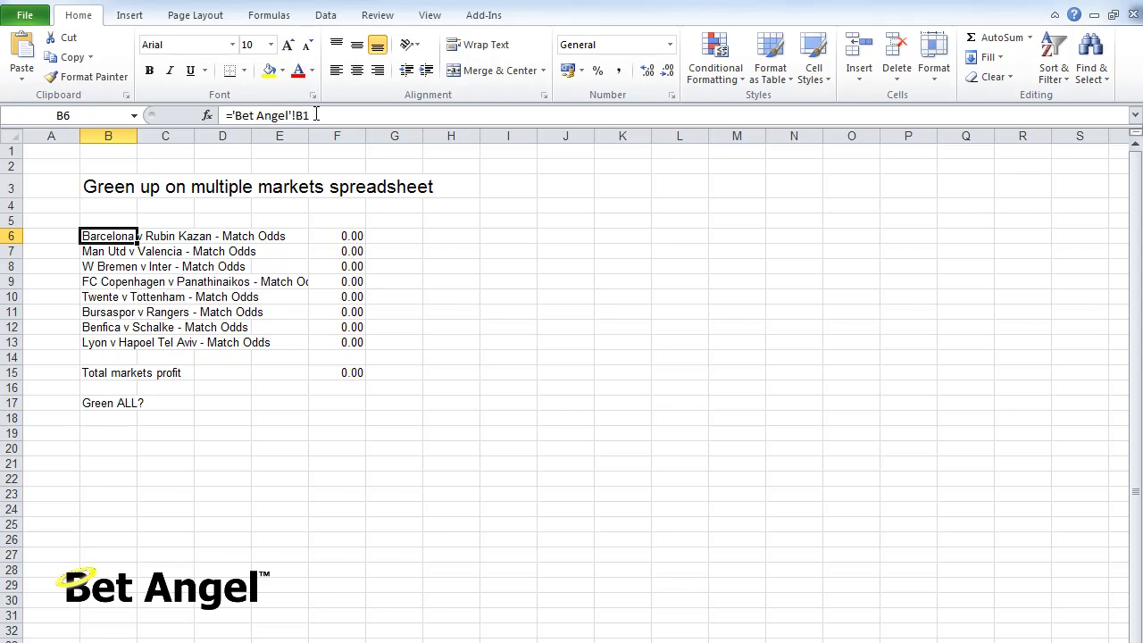
{"action": "key", "text": "ctrl+Page_Down"}
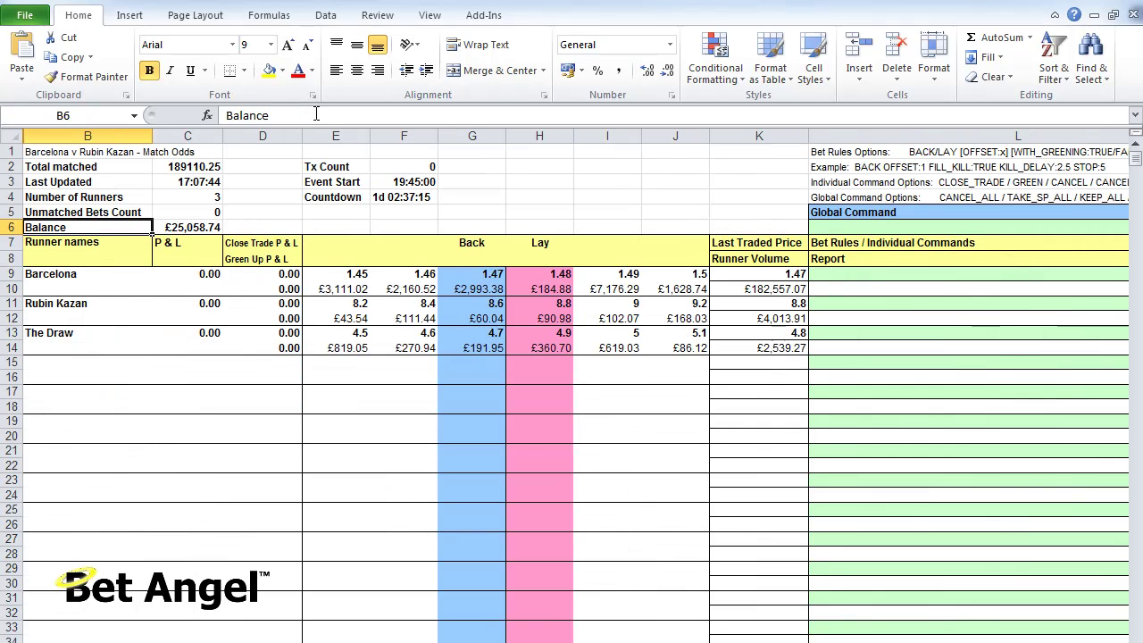
{"action": "left_click", "coordinate": [269, 193]}
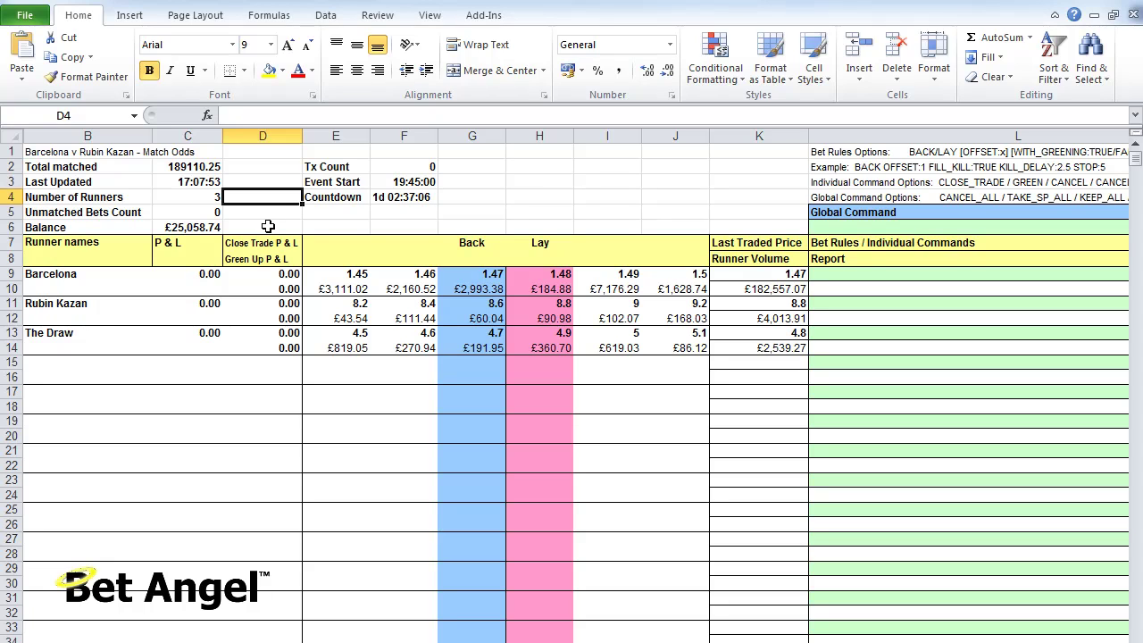
{"action": "key", "text": "Left"}
{"action": "key", "text": "Up"}
{"action": "key", "text": "Left"}
{"action": "key", "text": "Up"}
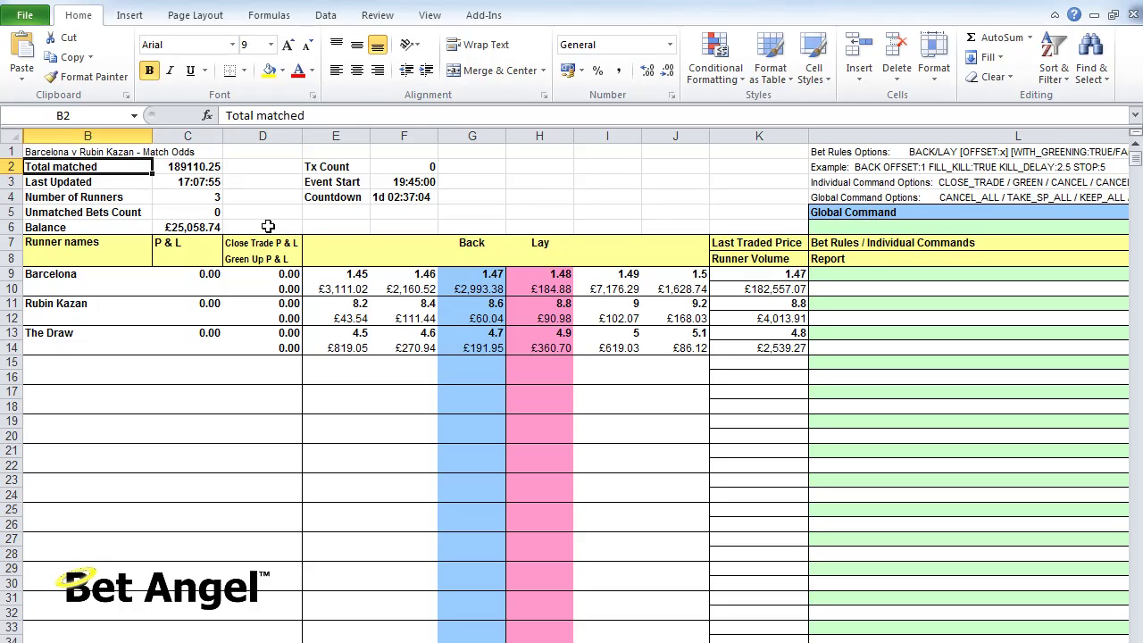
{"action": "key", "text": "Up"}
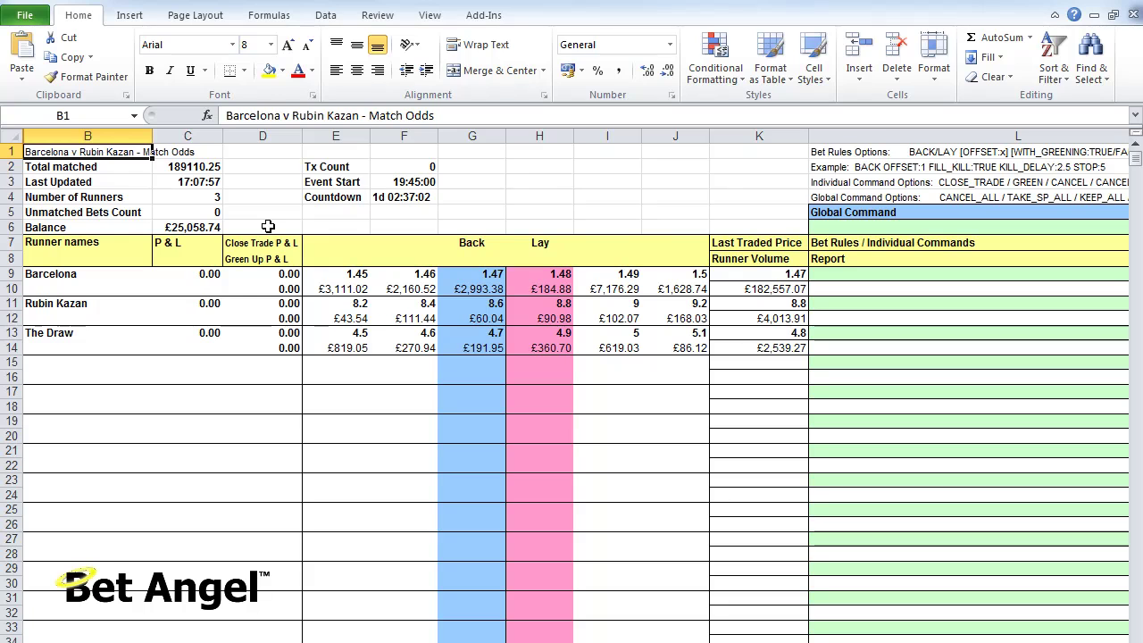
- Back on the summary, step through the market names and inspect F6's P&L formula
{"action": "key", "text": "ctrl+Page_Down"}
{"action": "key", "text": "Down"}
{"action": "key", "text": "Down"}
{"action": "key", "text": "Down"}
{"action": "key", "text": "Down"}
{"action": "key", "text": "Down"}
{"action": "key", "text": "Down"}
{"action": "key", "text": "Down"}
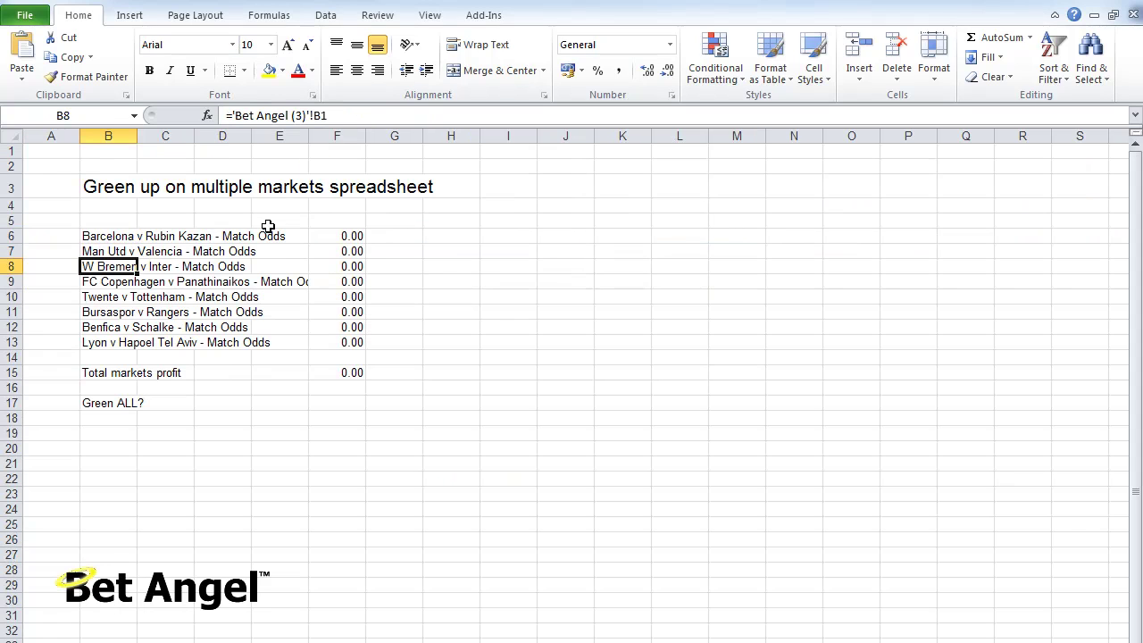
{"action": "key", "text": "Up"}
{"action": "key", "text": "Up"}
{"action": "key", "text": "Up"}
{"action": "key", "text": "Up"}
{"action": "key", "text": "Up"}
{"action": "key", "text": "Up"}
{"action": "key", "text": "Up"}
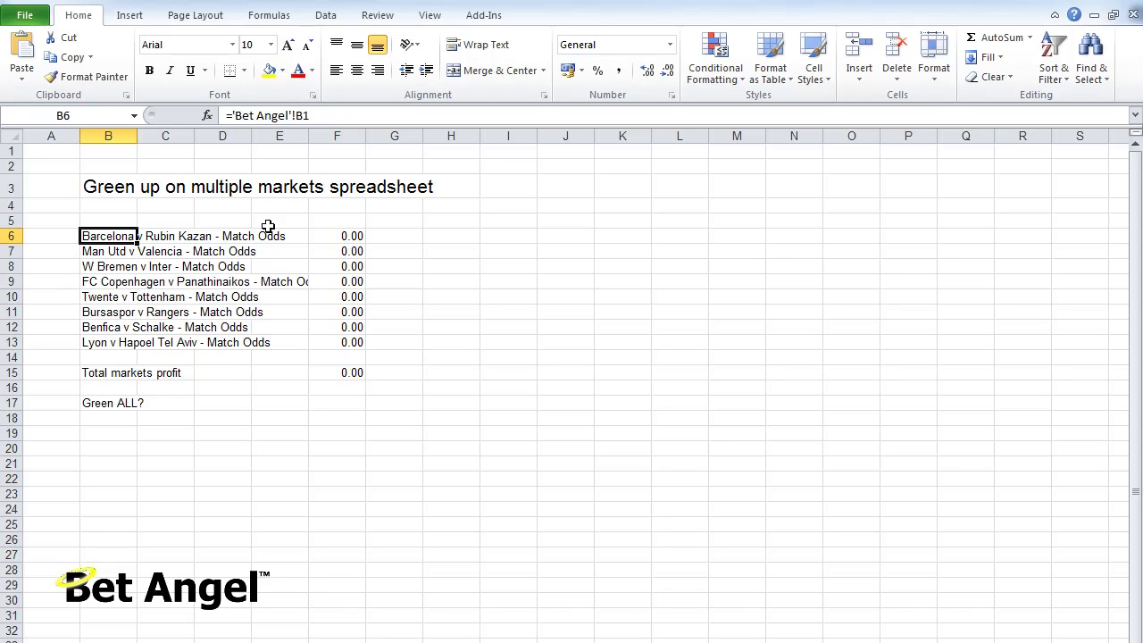
{"action": "left_click", "coordinate": [336, 234]}
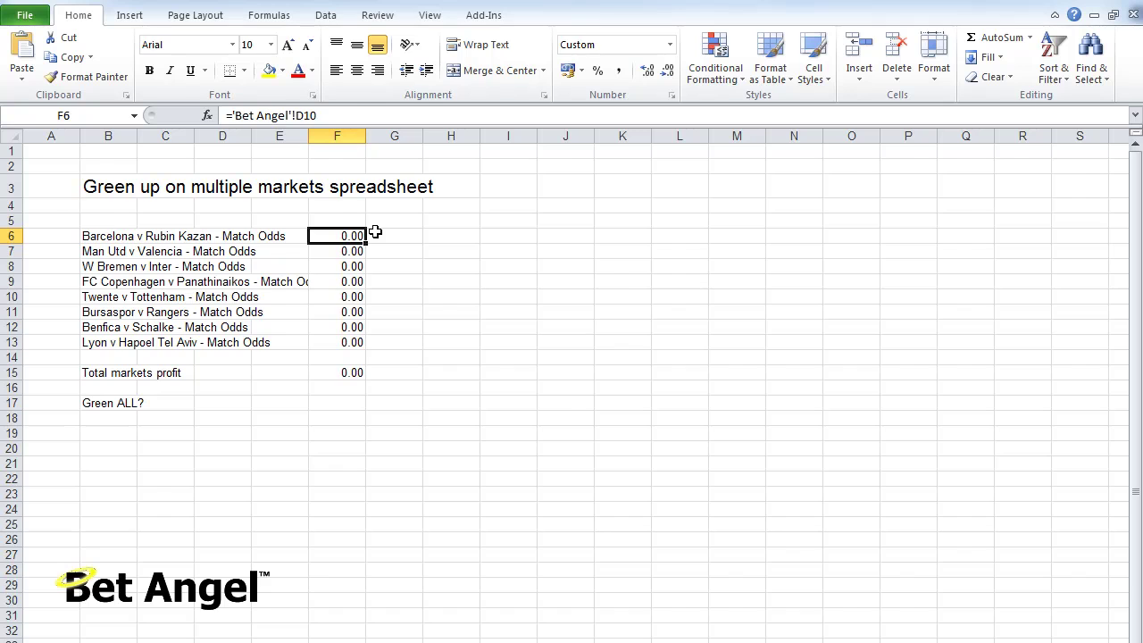
{"action": "key", "text": "ctrl+Page_Down"}
{"action": "key", "text": "Right"}
{"action": "key", "text": "Right"}
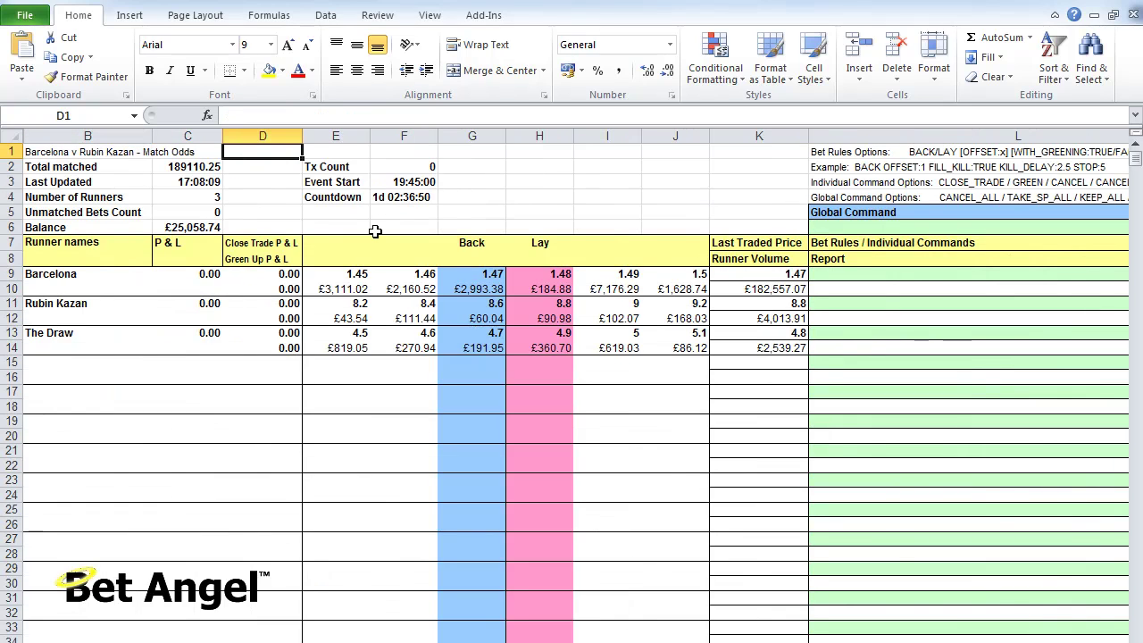
{"action": "key", "text": "Down"}
{"action": "key", "text": "Down"}
{"action": "key", "text": "Down"}
{"action": "key", "text": "Down"}
{"action": "key", "text": "Down"}
{"action": "key", "text": "Down"}
{"action": "key", "text": "Down"}
{"action": "key", "text": "Down"}
{"action": "key", "text": "Down"}
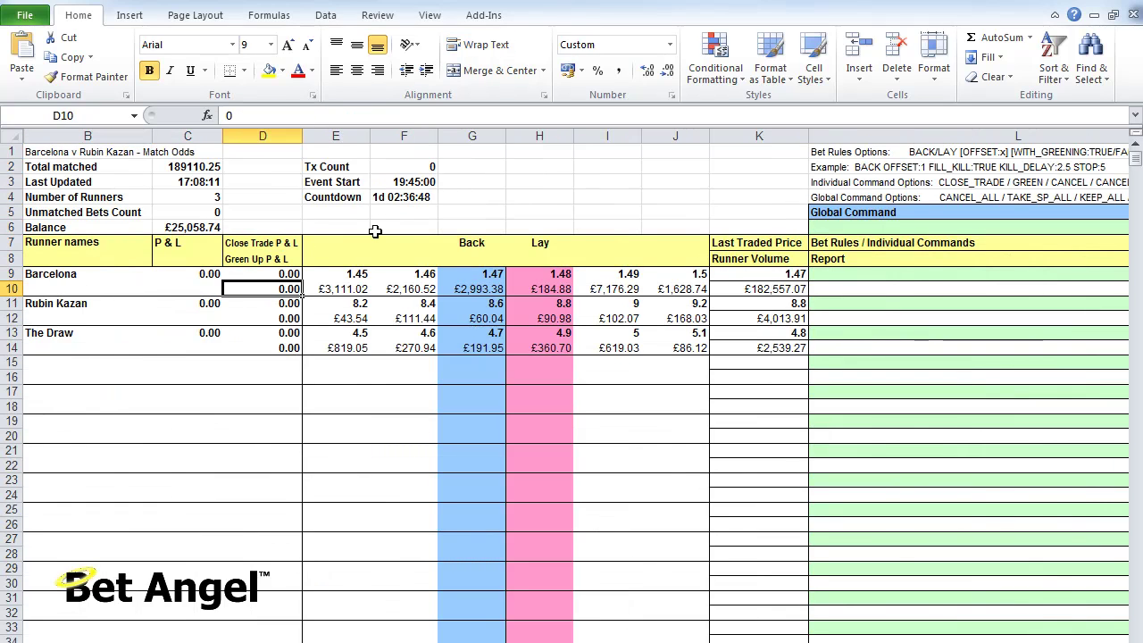
{"action": "left_click", "coordinate": [271, 260]}
{"action": "left_click", "coordinate": [271, 288]}
{"action": "key", "text": "ctrl+Page_Up"}
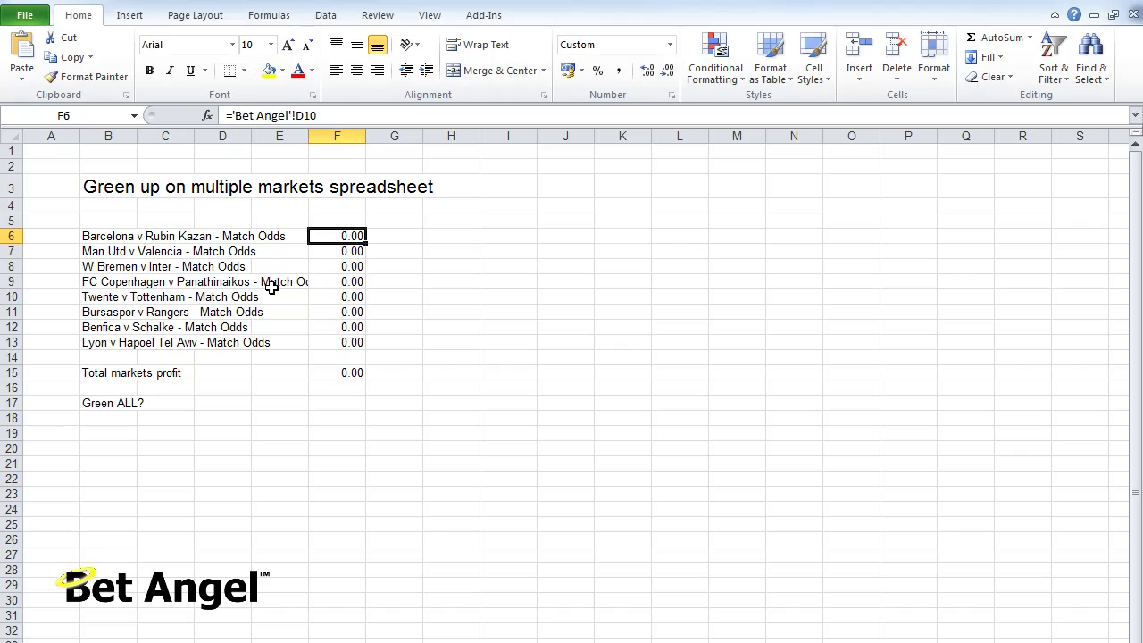
{"action": "key", "text": "ctrl+Down"}
{"action": "key", "text": "ctrl+Down"}
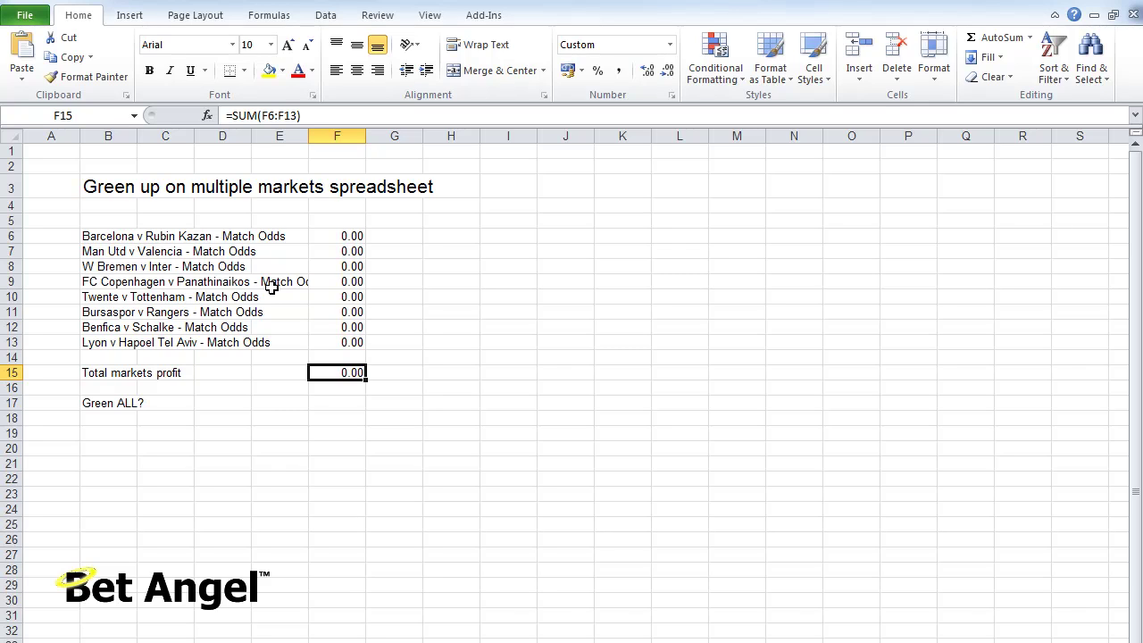
{"action": "left_click_drag", "start_coordinate": [349, 238], "coordinate": [355, 338]}
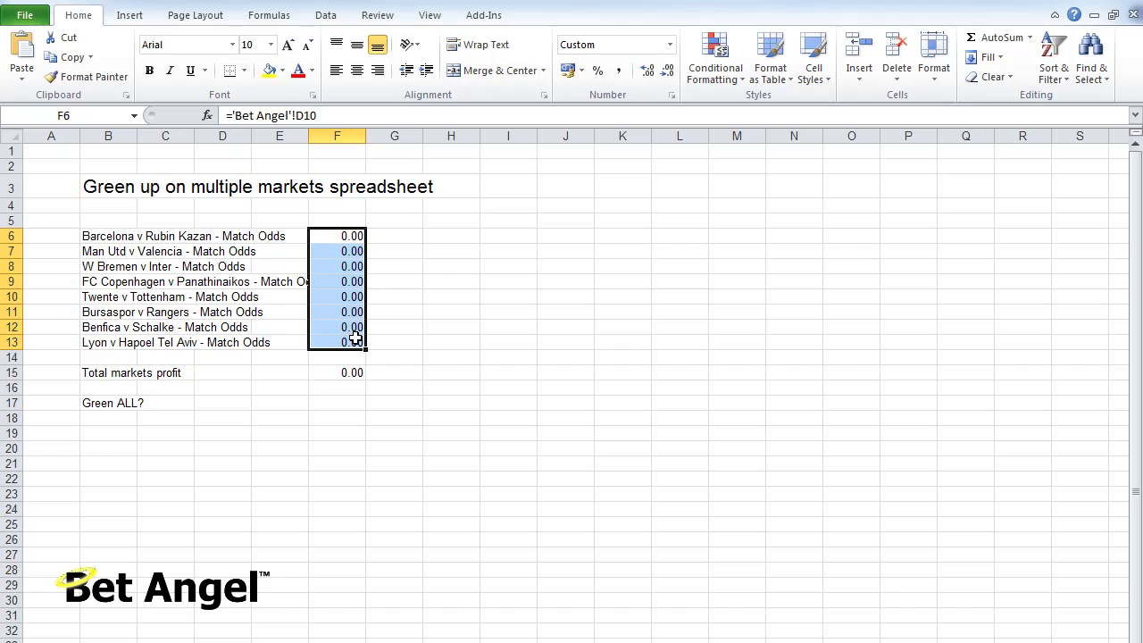
{"action": "left_click", "coordinate": [103, 252]}
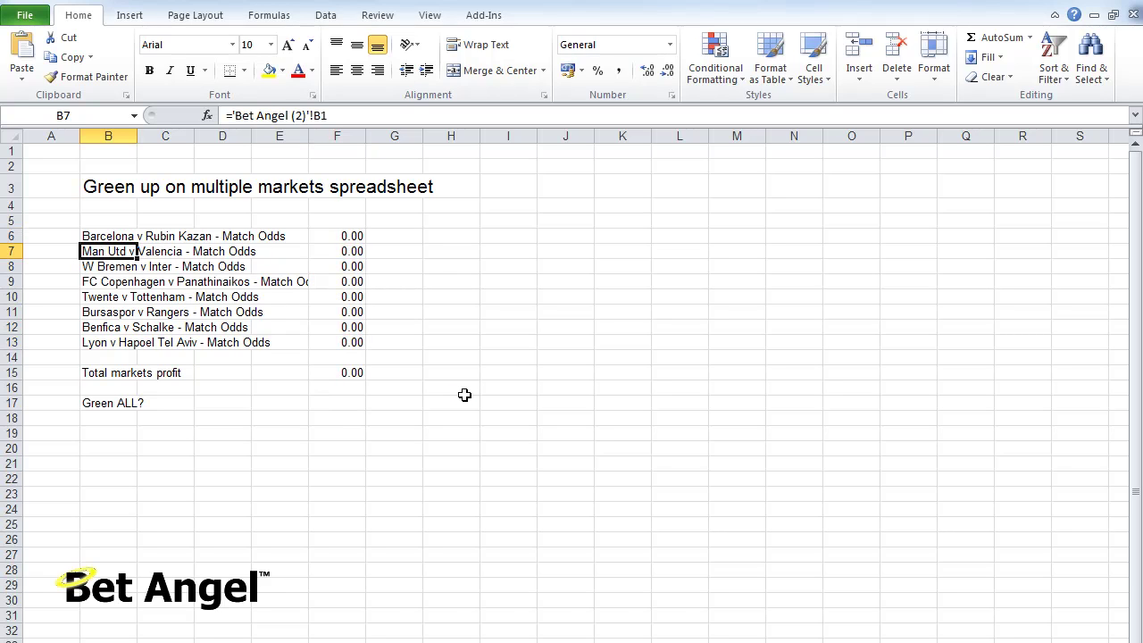
{"action": "key", "text": "Right"}
{"action": "key", "text": "Right"}
{"action": "key", "text": "Right"}
{"action": "key", "text": "Right"}
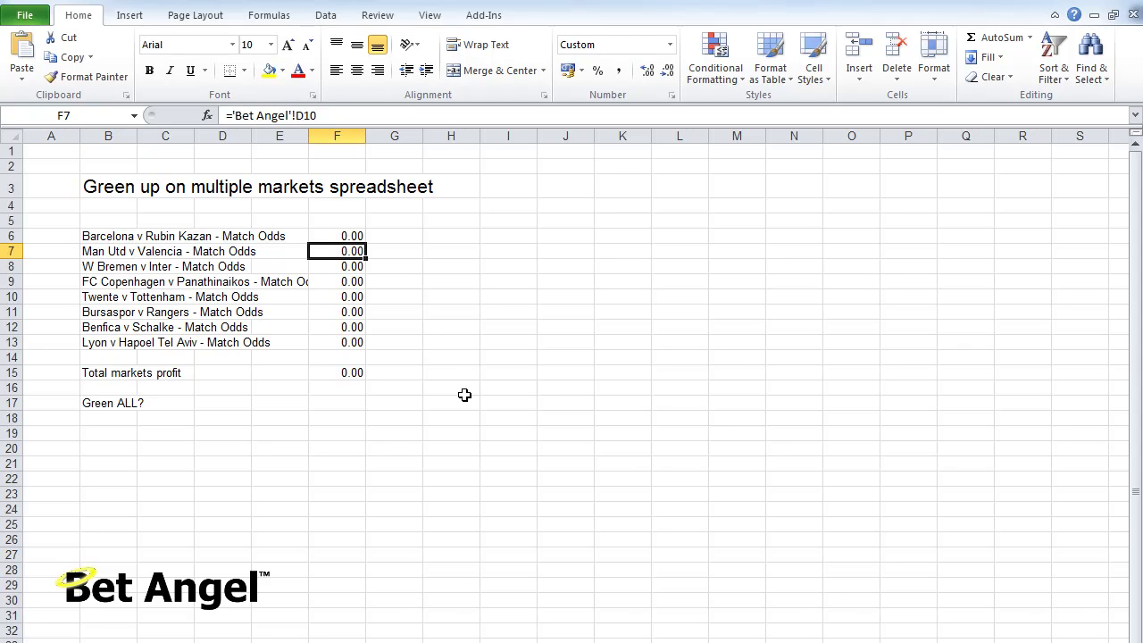
{"action": "key", "text": "Down"}
{"action": "key", "text": "Down"}
{"action": "key", "text": "Down"}
{"action": "key", "text": "Down"}
{"action": "key", "text": "Down"}
{"action": "key", "text": "Down"}
{"action": "key", "text": "Down"}
{"action": "key", "text": "Down"}
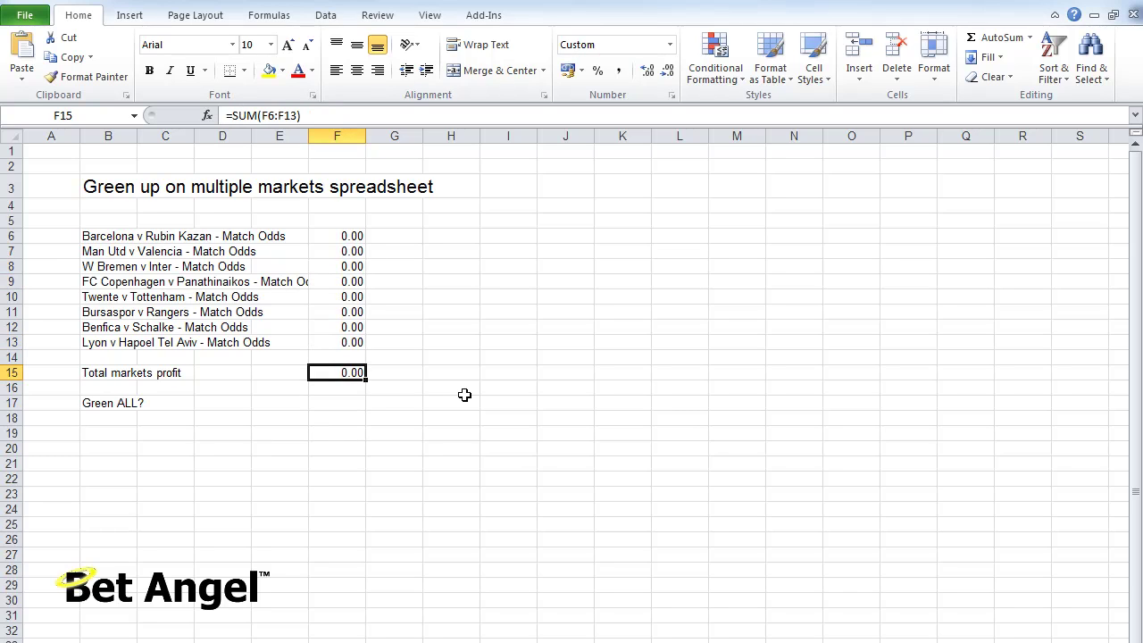
{"action": "key", "text": "Up"}
{"action": "key", "text": "Up"}
{"action": "key", "text": "Up"}
{"action": "key", "text": "Up"}
{"action": "key", "text": "Up"}
{"action": "key", "text": "Up"}
{"action": "key", "text": "Up"}
{"action": "key", "text": "Up"}
{"action": "key", "text": "Up"}
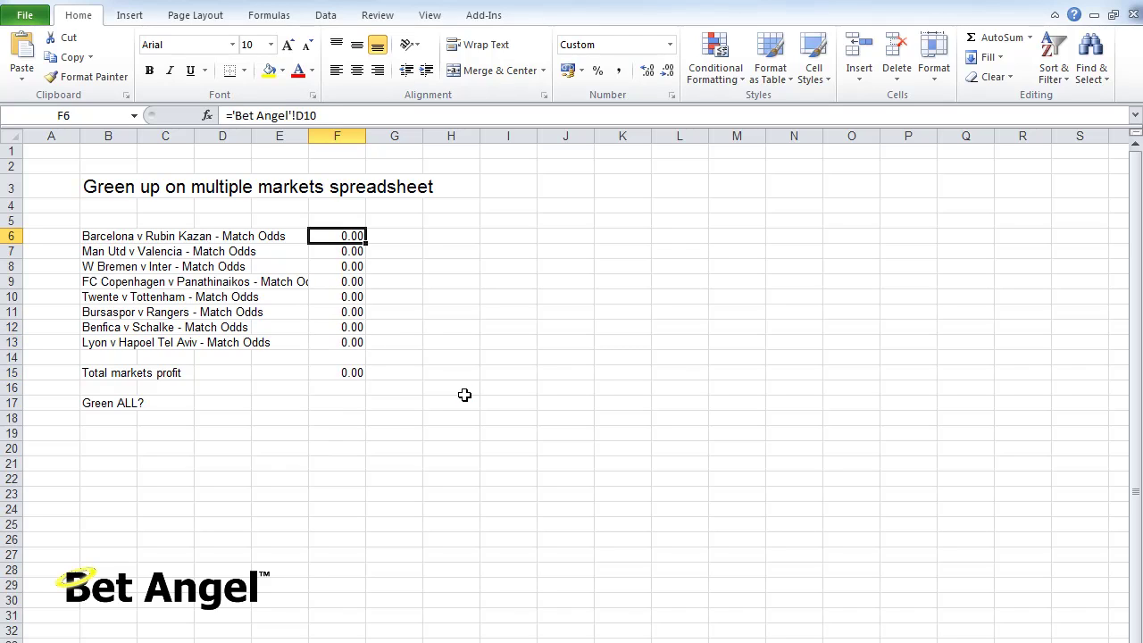
{"action": "key", "text": "Down"}
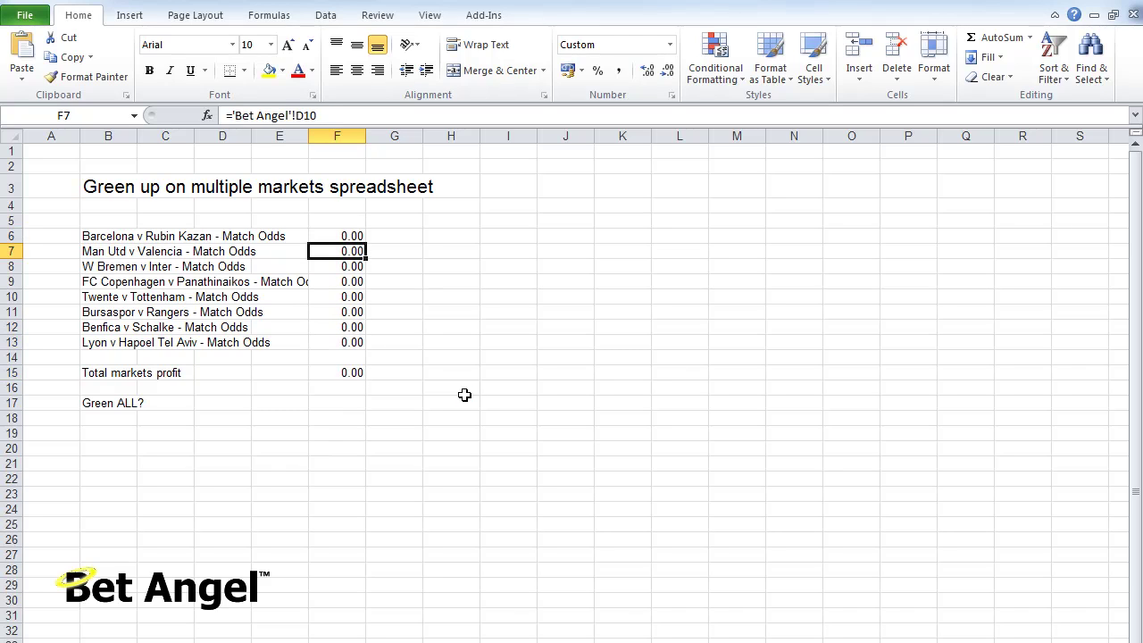
{"action": "key", "text": "Down"}
{"action": "key", "text": "Down"}
{"action": "key", "text": "Down"}
{"action": "key", "text": "Down"}
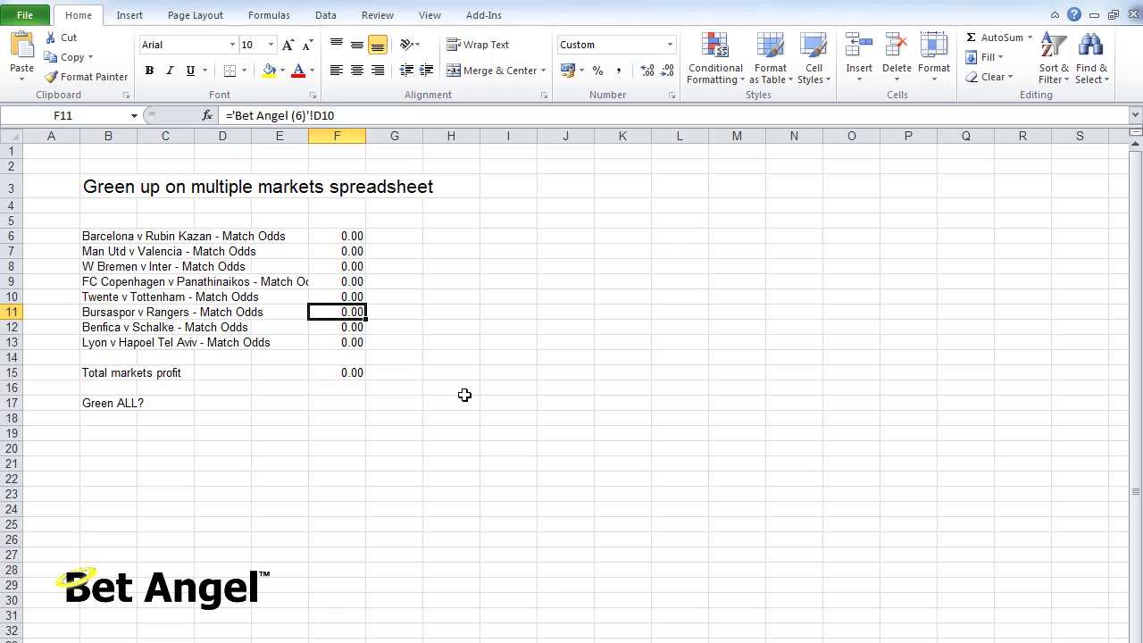
{"action": "key", "text": "Down"}
{"action": "key", "text": "Down"}
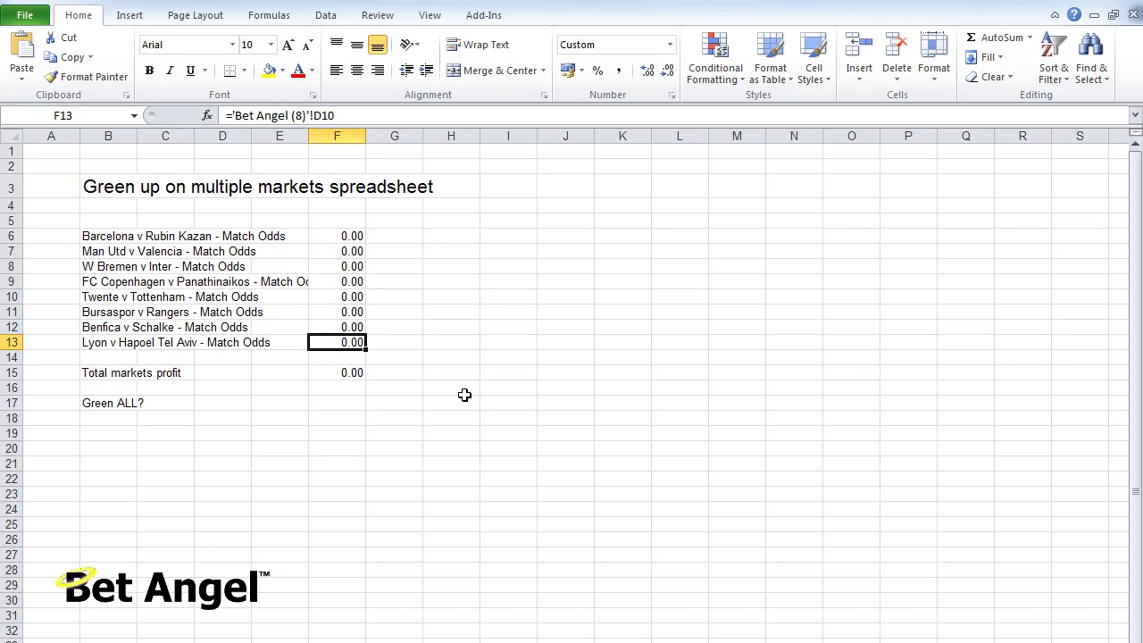
{"action": "key", "text": "Down"}
{"action": "key", "text": "Down"}
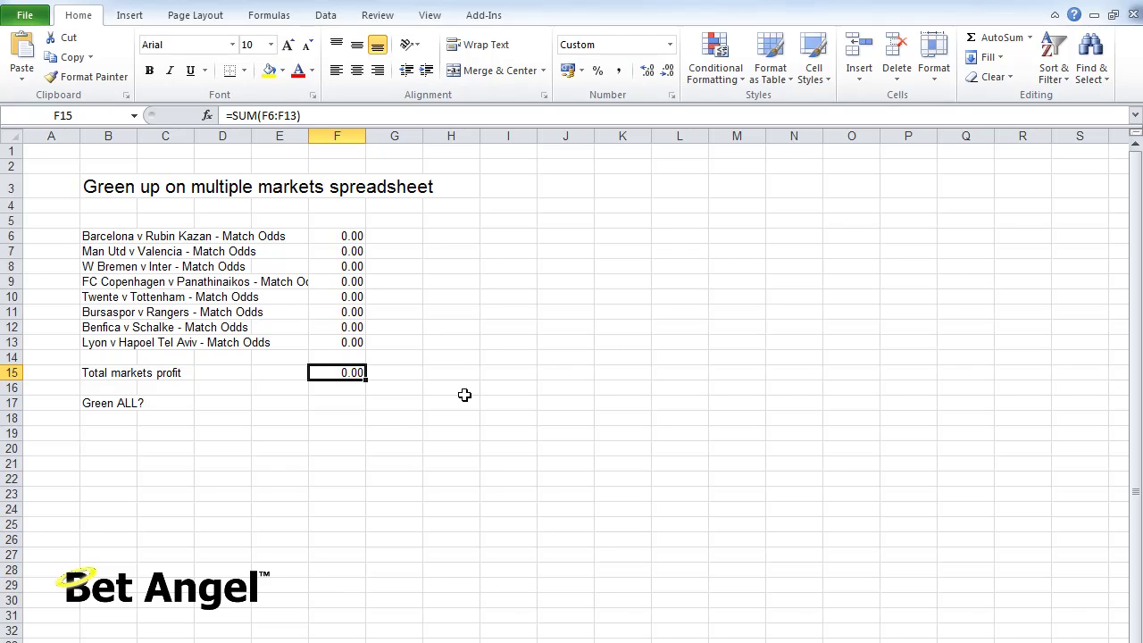
- Review the summary's market name links and P&L column down to the Green ALL? cell
{"action": "key", "text": "Up"}
{"action": "key", "text": "Up"}
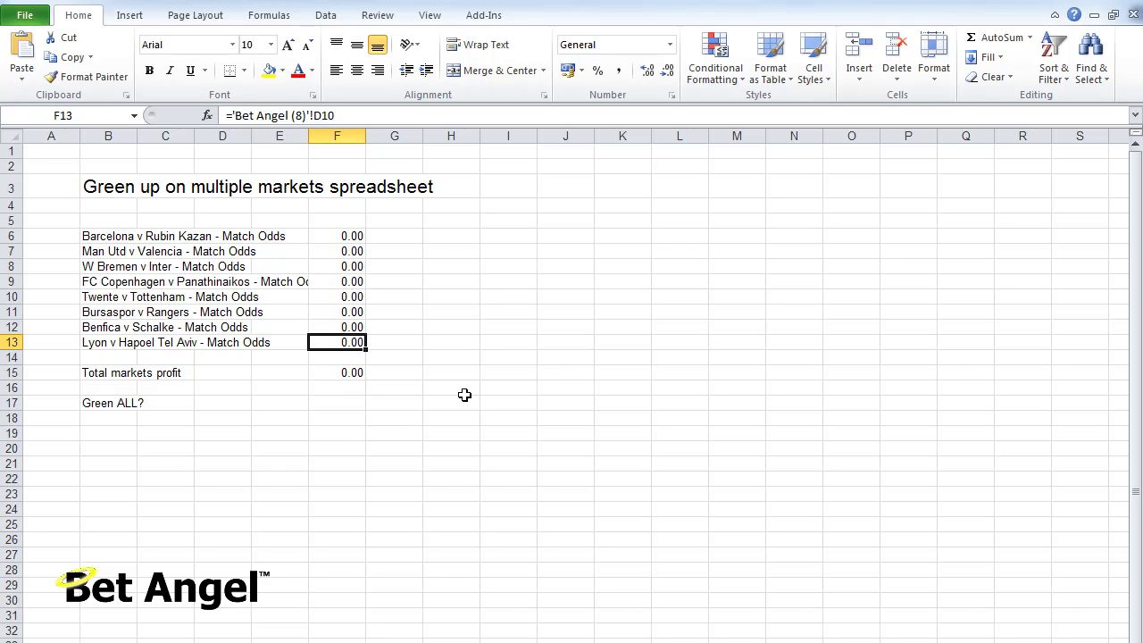
{"action": "key", "text": "Up"}
{"action": "key", "text": "Up"}
{"action": "key", "text": "Left"}
{"action": "key", "text": "Left"}
{"action": "key", "text": "Left"}
{"action": "key", "text": "Up"}
{"action": "key", "text": "Up"}
{"action": "key", "text": "Up"}
{"action": "key", "text": "Left"}
{"action": "key", "text": "Up"}
{"action": "key", "text": "Up"}
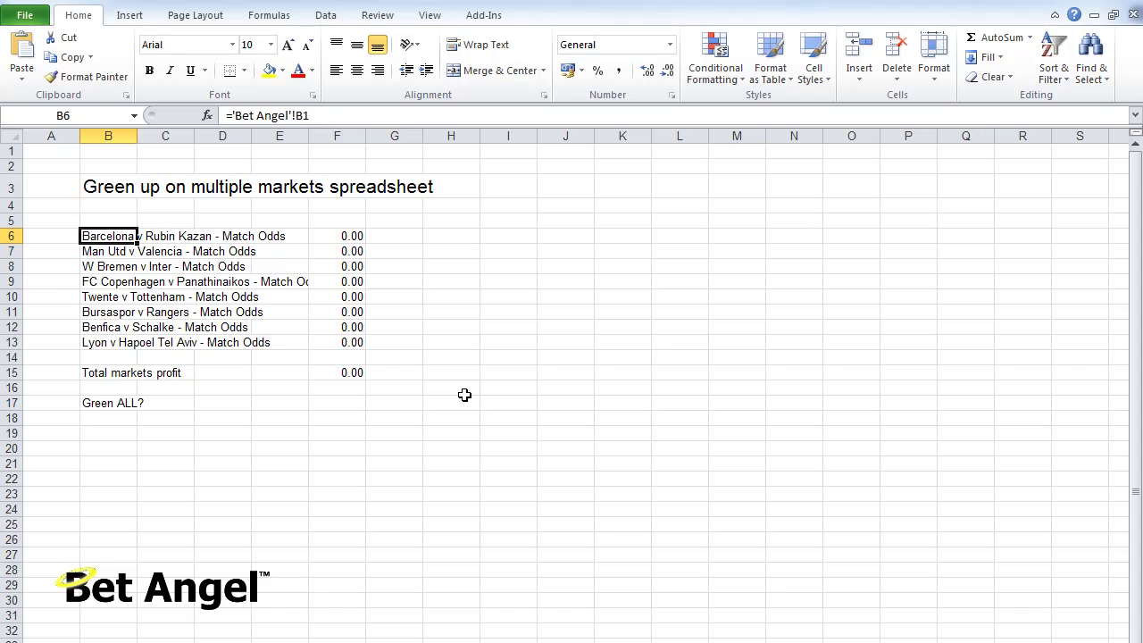
{"action": "key", "text": "Down"}
{"action": "key", "text": "Down"}
{"action": "key", "text": "Down"}
{"action": "key", "text": "Down"}
{"action": "key", "text": "Up"}
{"action": "key", "text": "Up"}
{"action": "key", "text": "Up"}
{"action": "key", "text": "Up"}
{"action": "key", "text": "Right"}
{"action": "key", "text": "Right"}
{"action": "key", "text": "Right"}
{"action": "key", "text": "Right"}
{"action": "key", "text": "Down"}
{"action": "key", "text": "Down"}
{"action": "key", "text": "Down"}
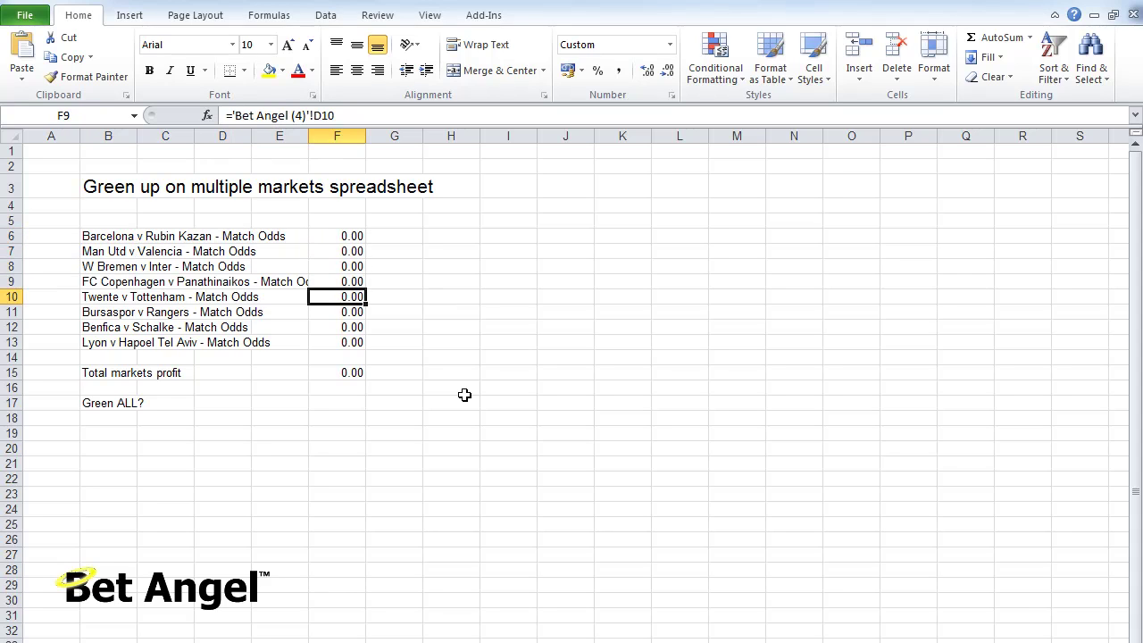
{"action": "key", "text": "Down"}
{"action": "key", "text": "Down"}
{"action": "key", "text": "Down"}
{"action": "key", "text": "Down"}
{"action": "key", "text": "Down"}
{"action": "key", "text": "Down"}
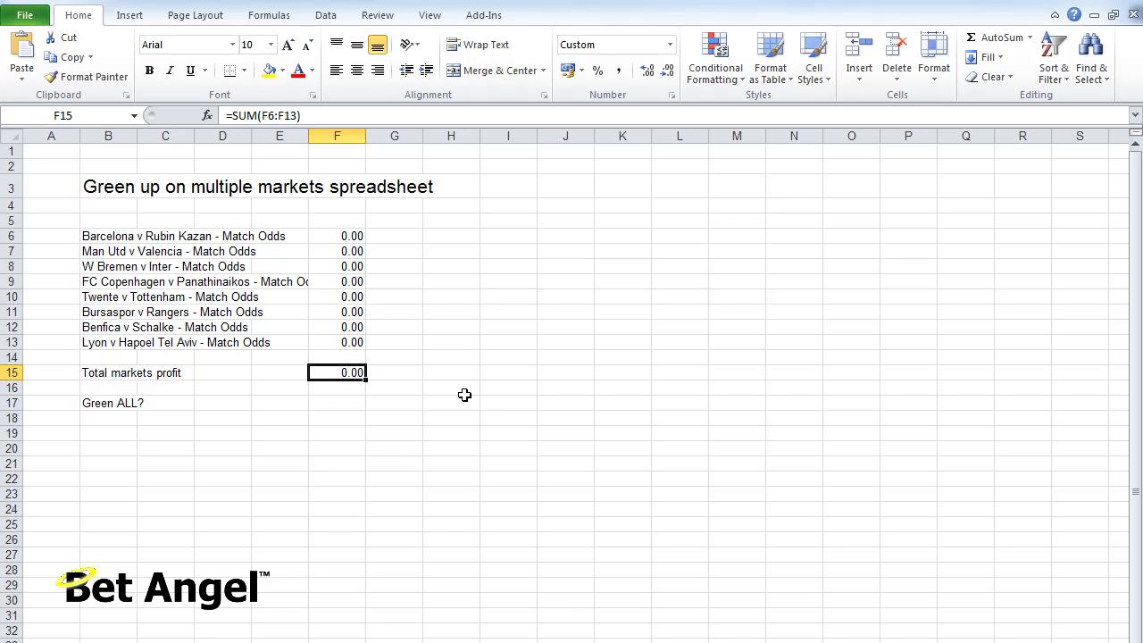
{"action": "key", "text": "Down"}
{"action": "key", "text": "Down"}
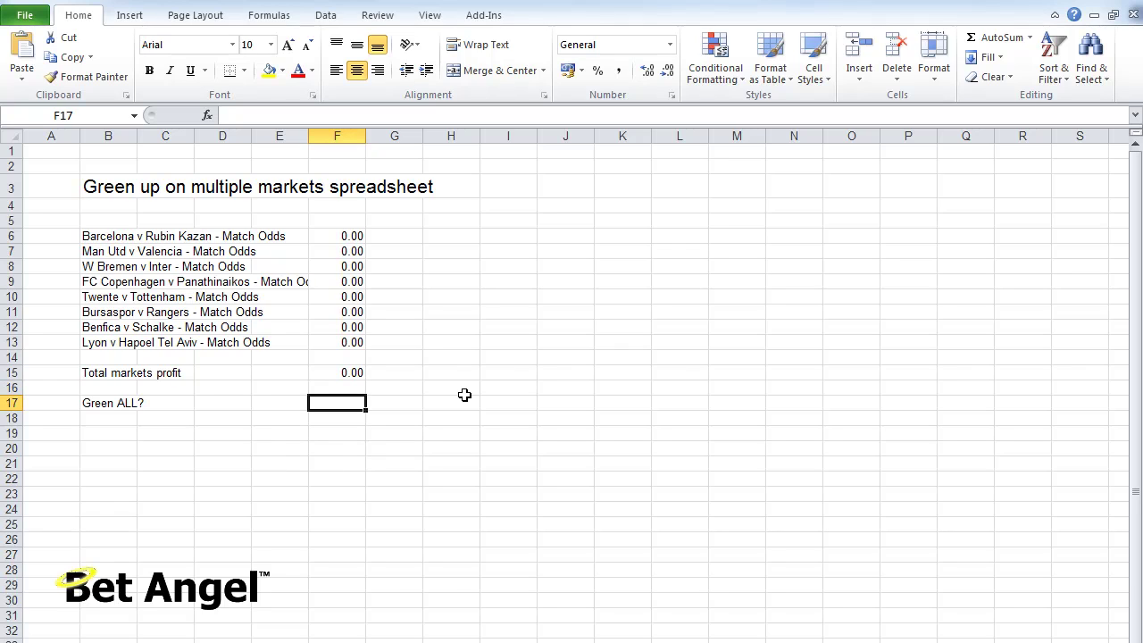
{"action": "key", "text": "ctrl+Left"}
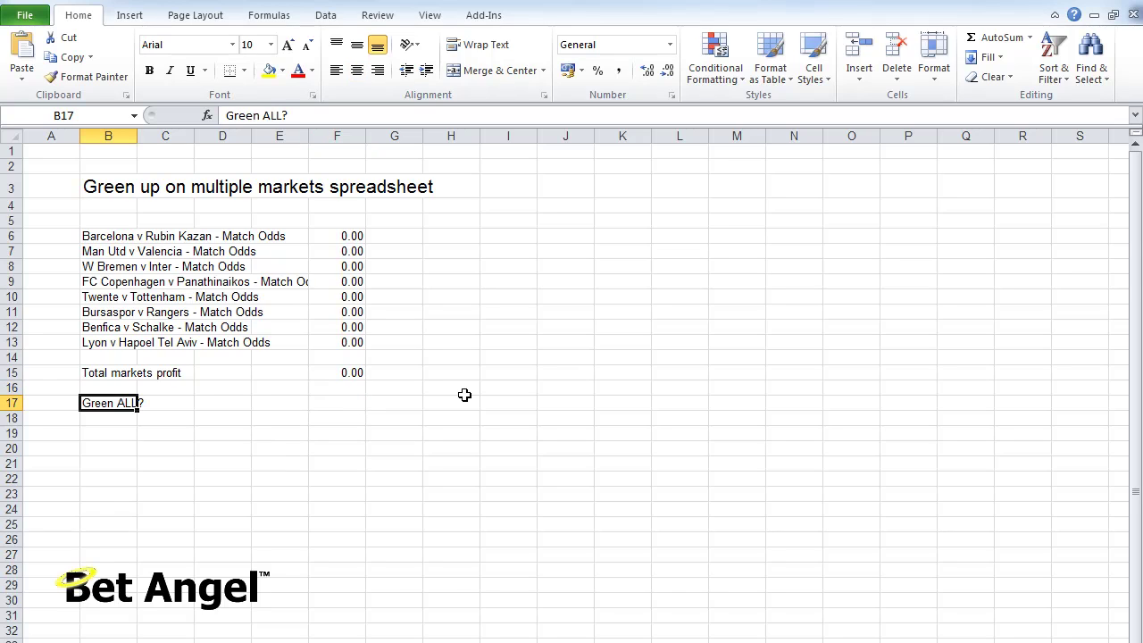
{"action": "key", "text": "Right"}
{"action": "key", "text": "Right"}
{"action": "key", "text": "Right"}
{"action": "key", "text": "Right"}
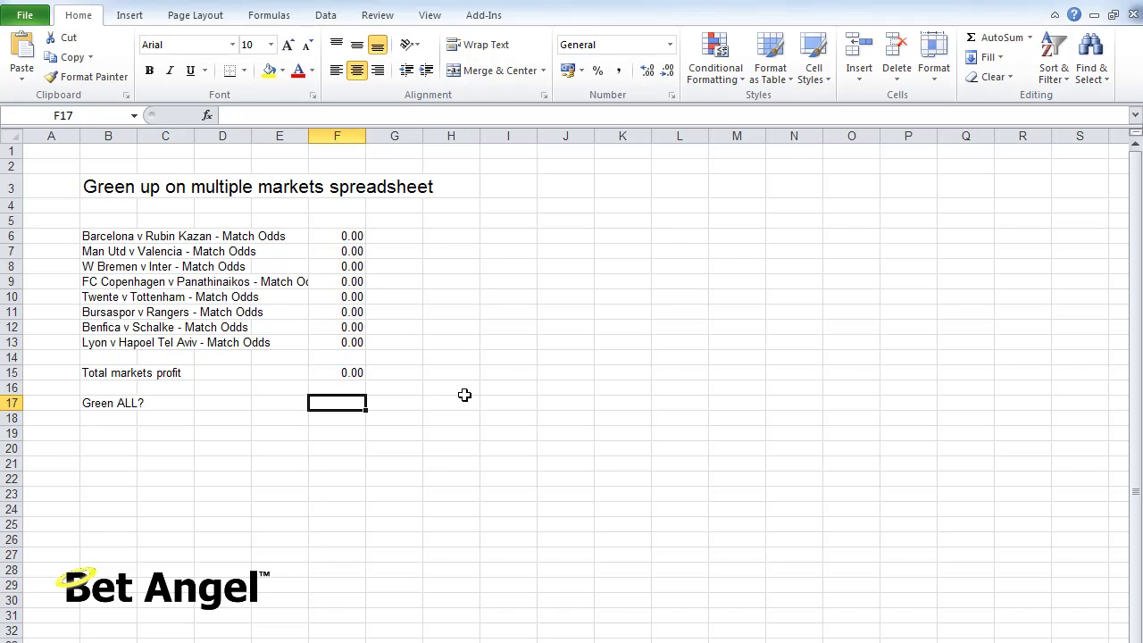
- Try entering y in the Green ALL? cell F17, then clear it again
{"action": "type", "text": "y"}
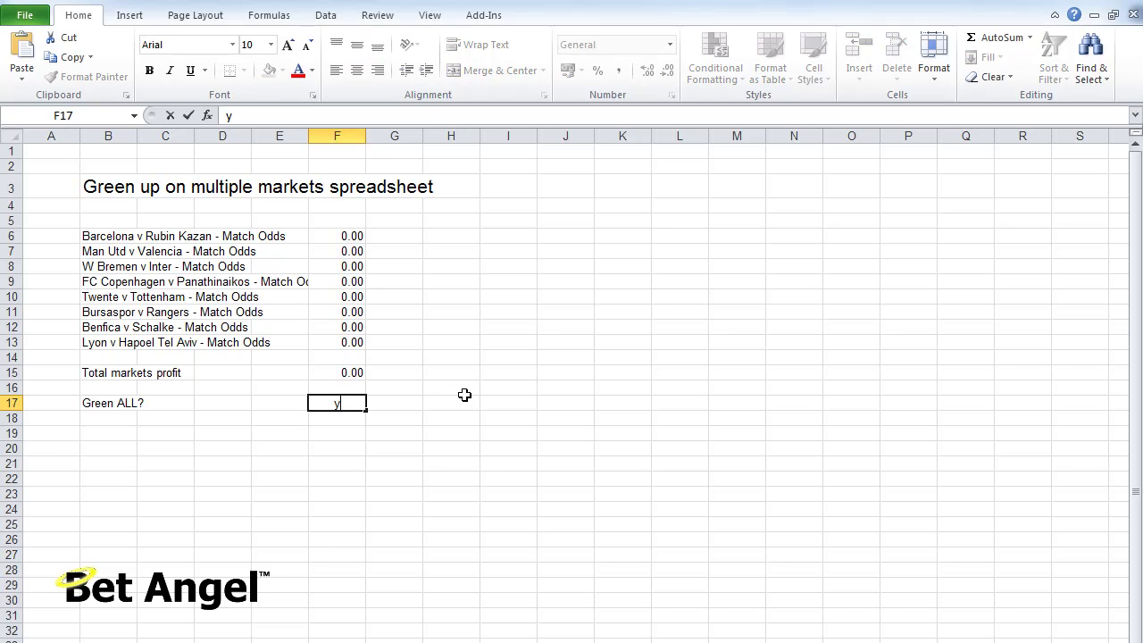
{"action": "key", "text": "Return"}
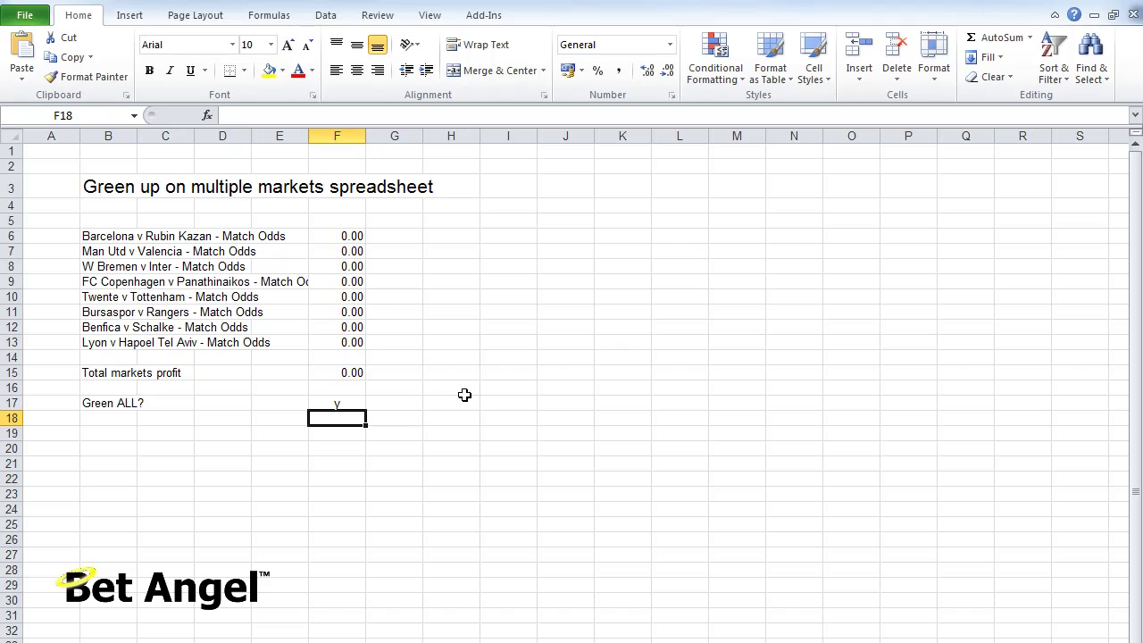
{"action": "key", "text": "ctrl+z"}
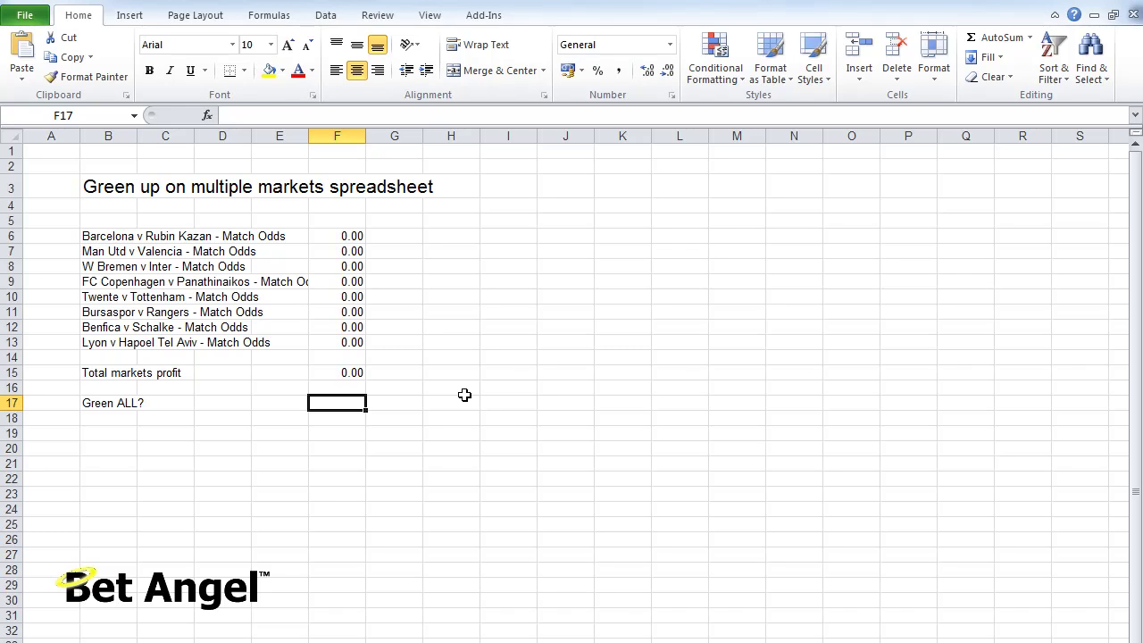
{"action": "type", "text": "y"}
{"action": "key", "text": "Return"}
{"action": "key", "text": "Up"}
{"action": "key", "text": "Delete"}
- Return to the empty Green ALL? cell and switch to the Barcelona v Rubin Kazan sheet
{"action": "key", "text": "ctrl+Up"}
{"action": "key", "text": "ctrl+Up"}
{"action": "key", "text": "ctrl+Up"}
{"action": "key", "text": "ctrl+Up"}
{"action": "key", "text": "ctrl+Left"}
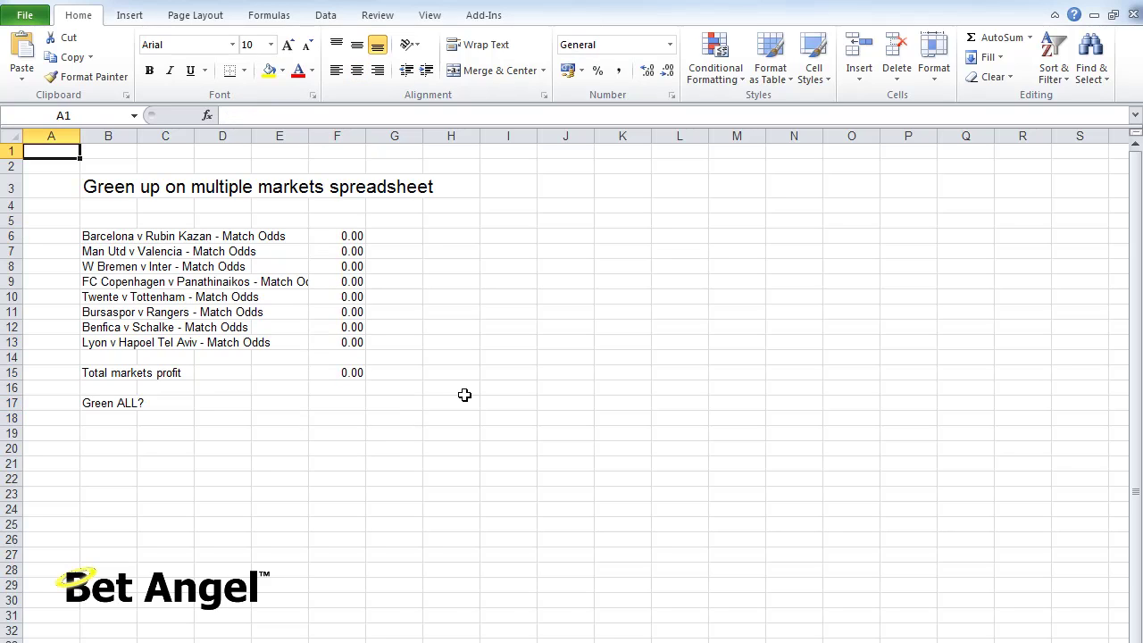
{"action": "key", "text": "Down"}
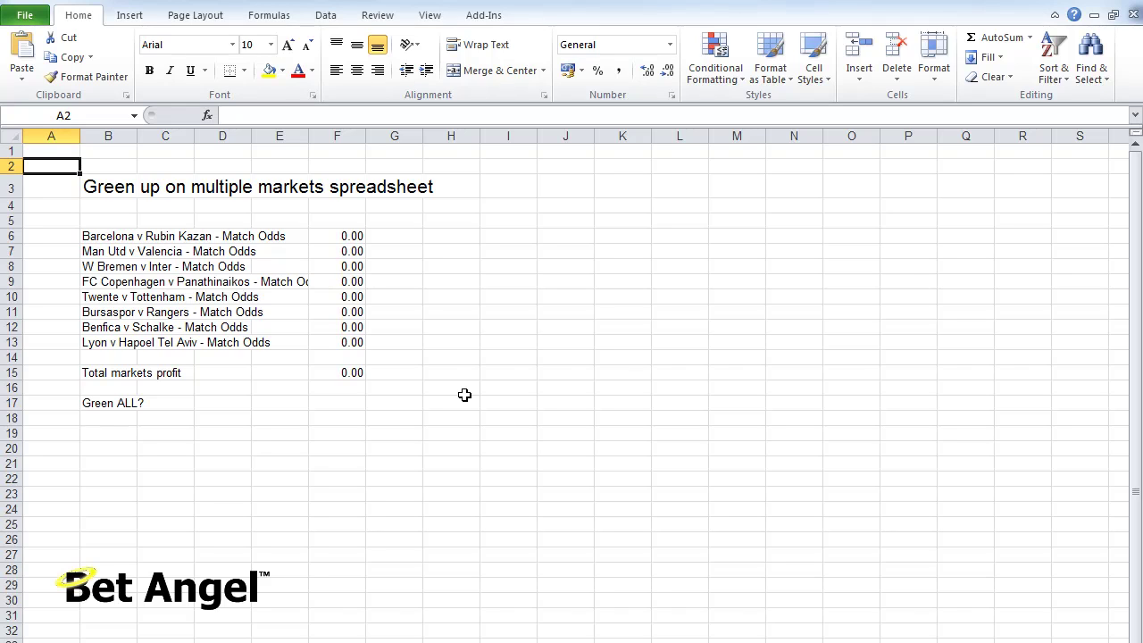
{"action": "key", "text": "Down"}
{"action": "key", "text": "Down"}
{"action": "key", "text": "Down"}
{"action": "key", "text": "Down"}
{"action": "key", "text": "Down"}
{"action": "key", "text": "Down"}
{"action": "key", "text": "Down"}
{"action": "key", "text": "Down"}
{"action": "key", "text": "Down"}
{"action": "key", "text": "Down"}
{"action": "key", "text": "Down"}
{"action": "key", "text": "Right"}
{"action": "key", "text": "Right"}
{"action": "key", "text": "Down"}
{"action": "key", "text": "Right"}
{"action": "key", "text": "Down"}
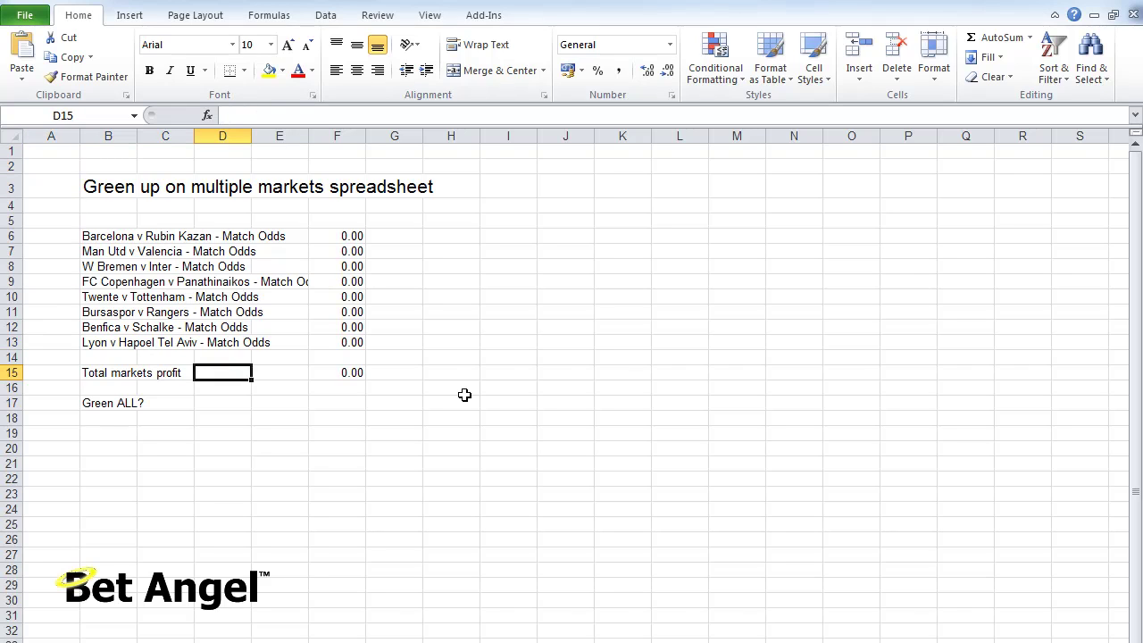
{"action": "key", "text": "Right"}
{"action": "key", "text": "Down"}
{"action": "key", "text": "Right"}
{"action": "key", "text": "Down"}
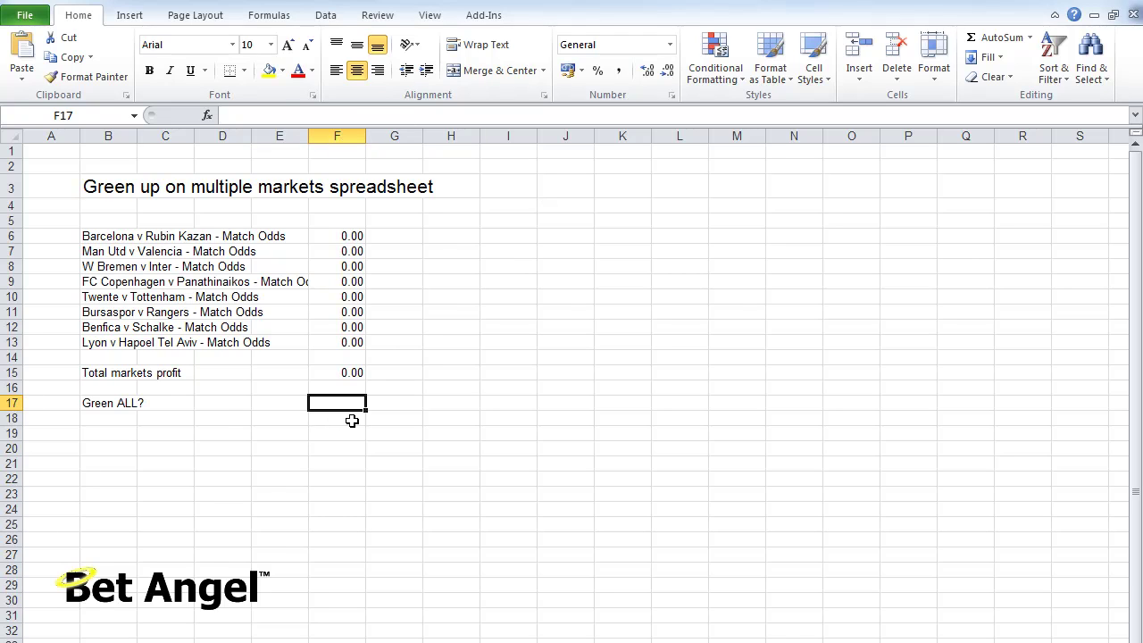
{"action": "key", "text": "ctrl+Page_Down"}
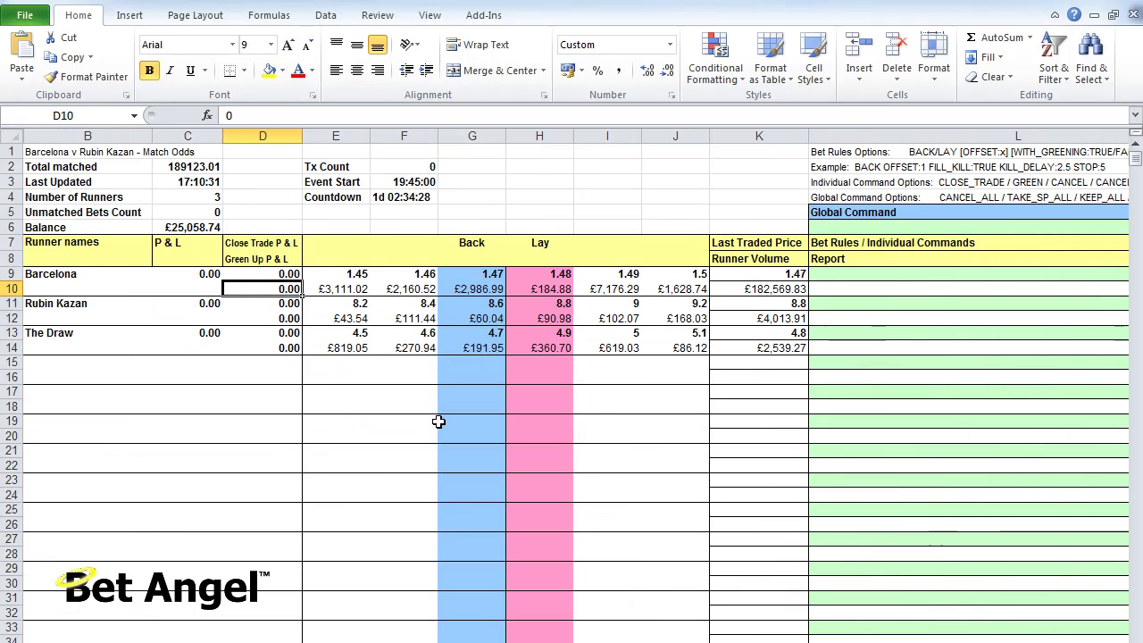
- Inspect the Global Command formula in L6 and ERROR status in O6, then return to Overview screen
{"action": "left_click", "coordinate": [856, 230]}
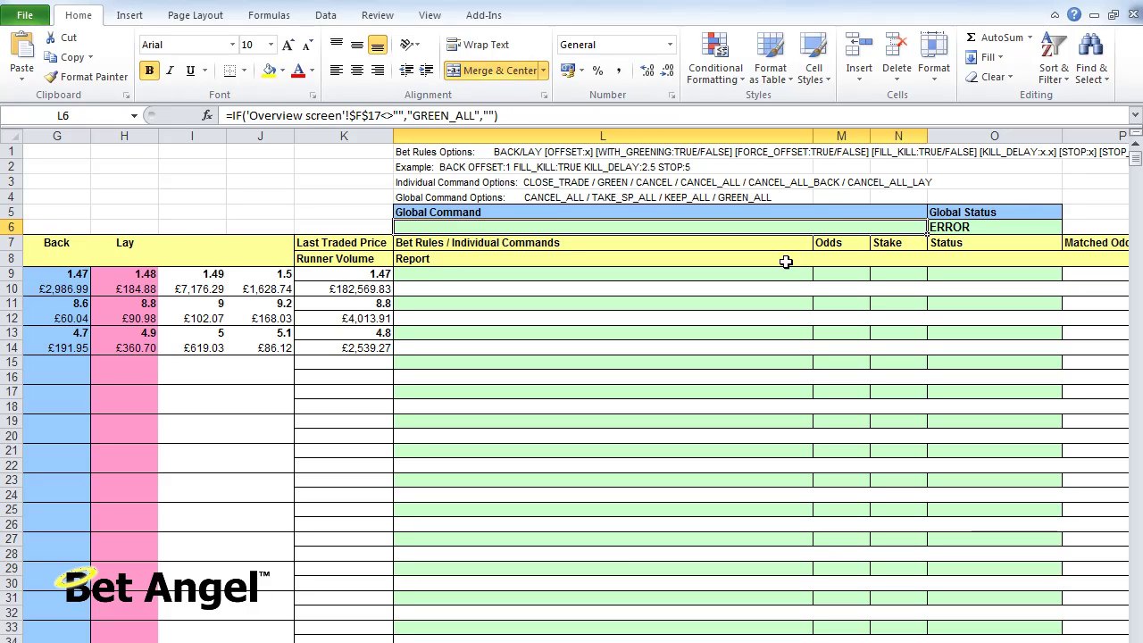
{"action": "left_click", "coordinate": [961, 227]}
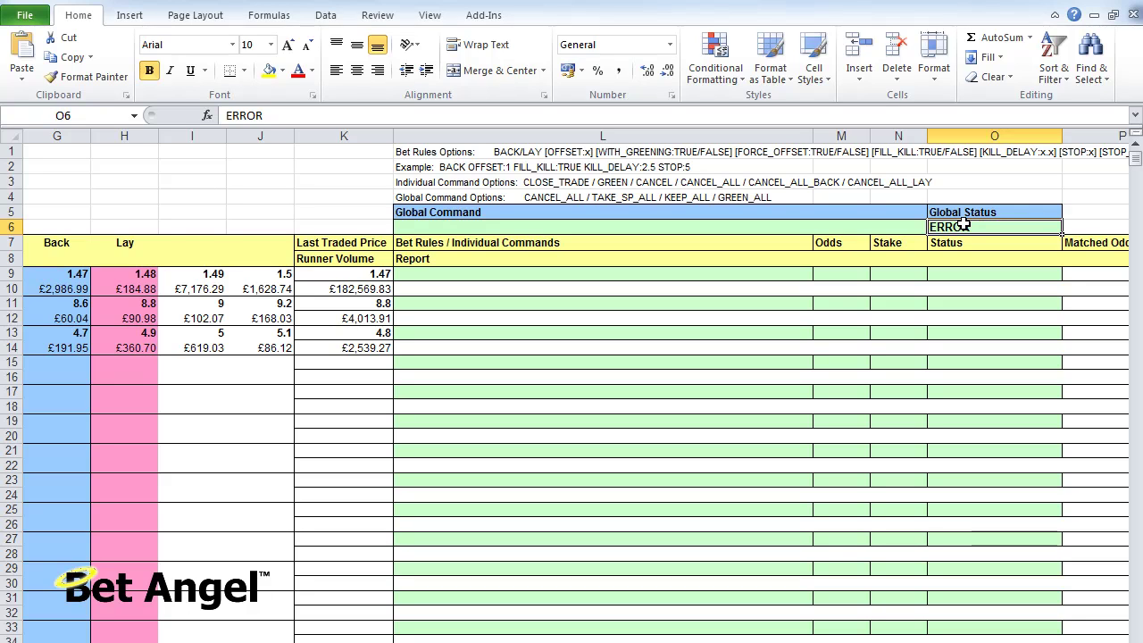
{"action": "key", "text": "Left"}
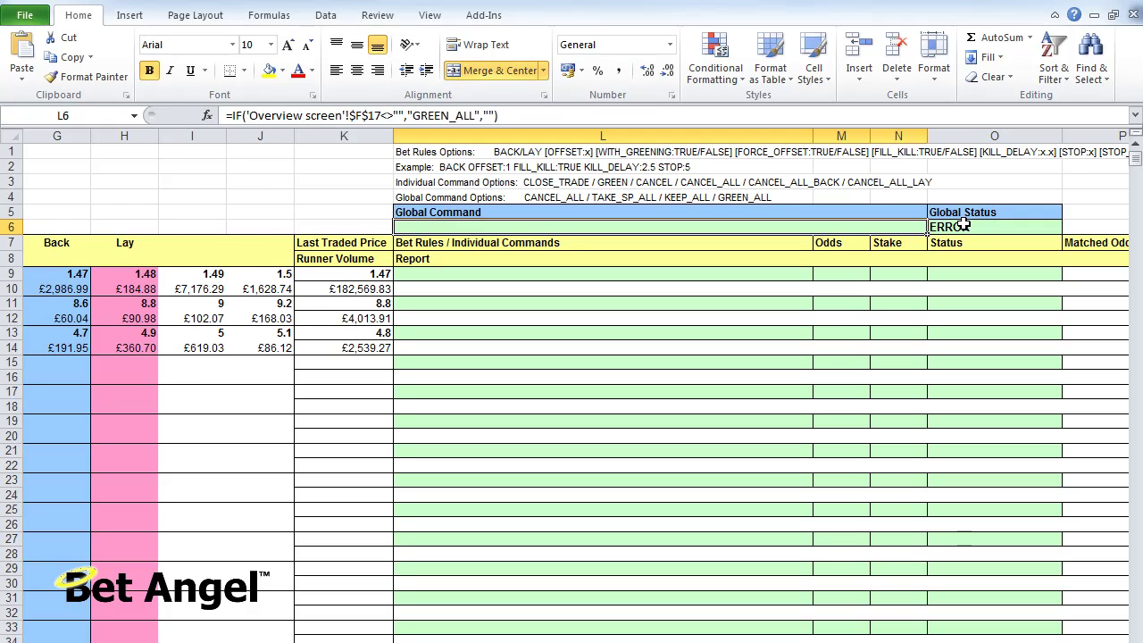
{"action": "key", "text": "ctrl+Page_Up"}
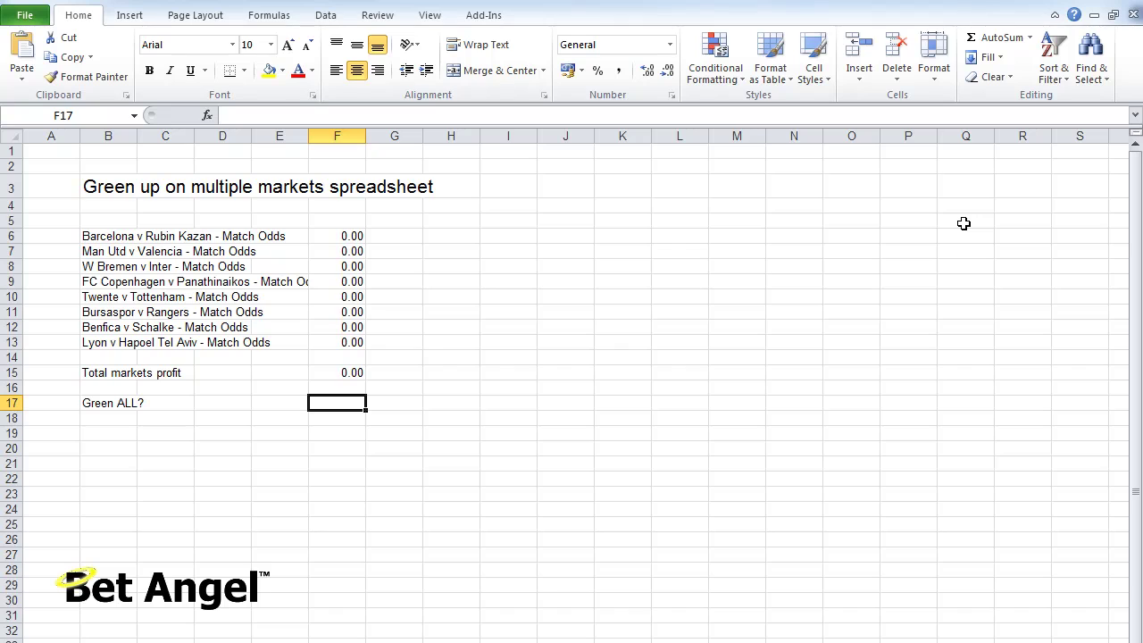
- Check the F15 total profit SUM, try Y in Green ALL? F17, then clear it
{"action": "key", "text": "Up"}
{"action": "key", "text": "Up"}
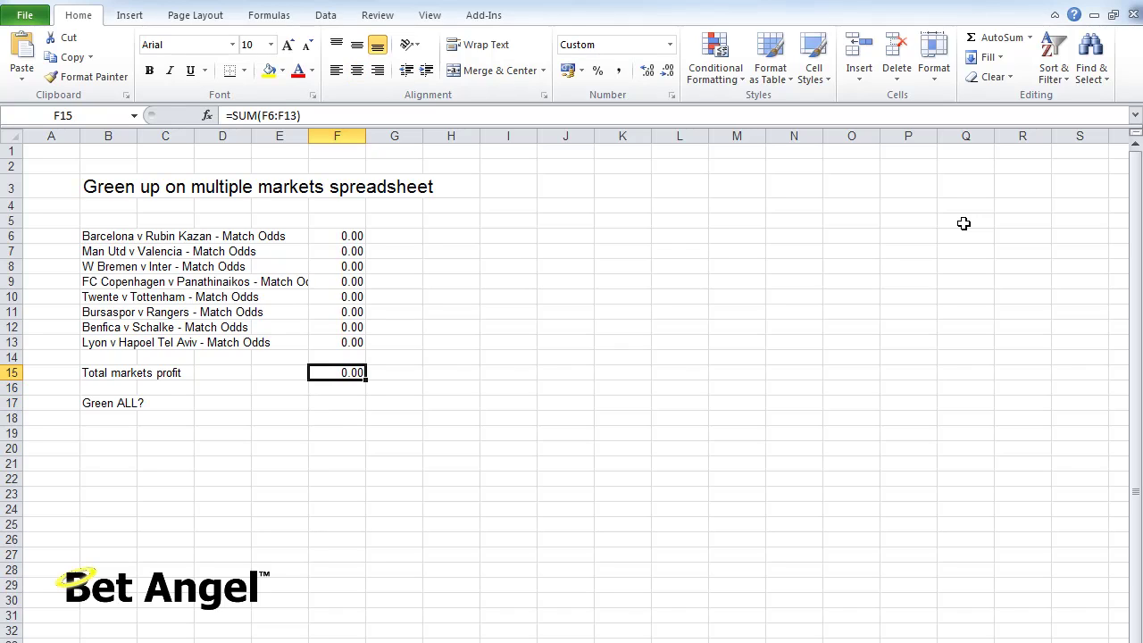
{"action": "key", "text": "Down"}
{"action": "key", "text": "Down"}
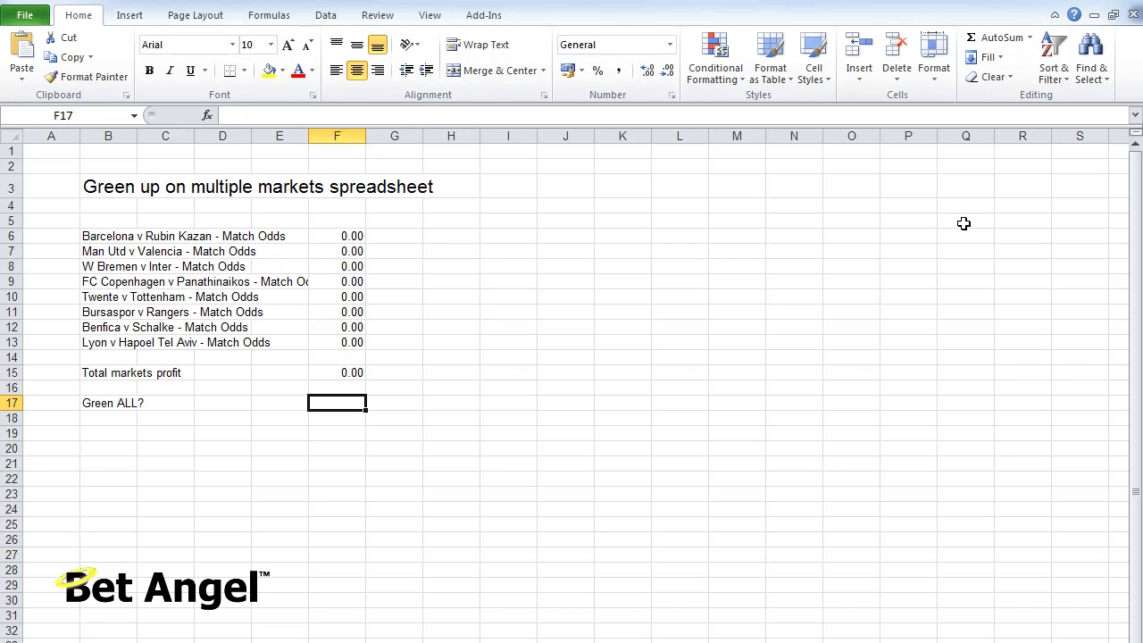
{"action": "type", "text": "y"}
{"action": "key", "text": "Return"}
{"action": "key", "text": "Up"}
{"action": "type", "text": "Y"}
{"action": "key", "text": "Return"}
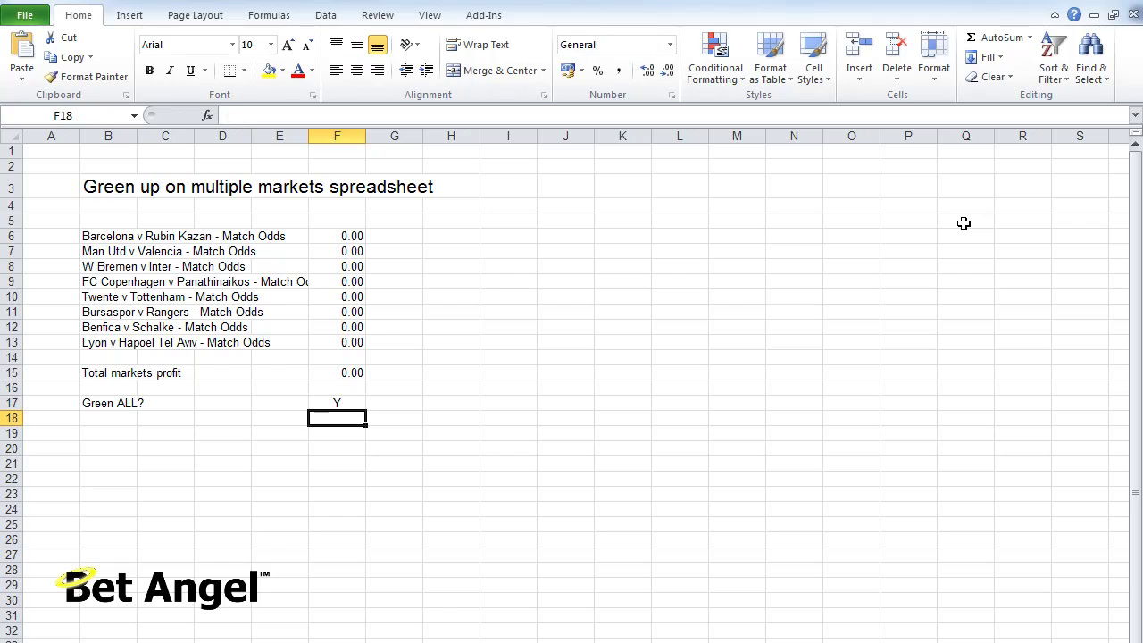
{"action": "key", "text": "Up"}
{"action": "key", "text": "Delete"}
- Compare the Bet Angel market sheet while F17 is blank, returning to Overview screen
{"action": "key", "text": "ctrl+Page_Down"}
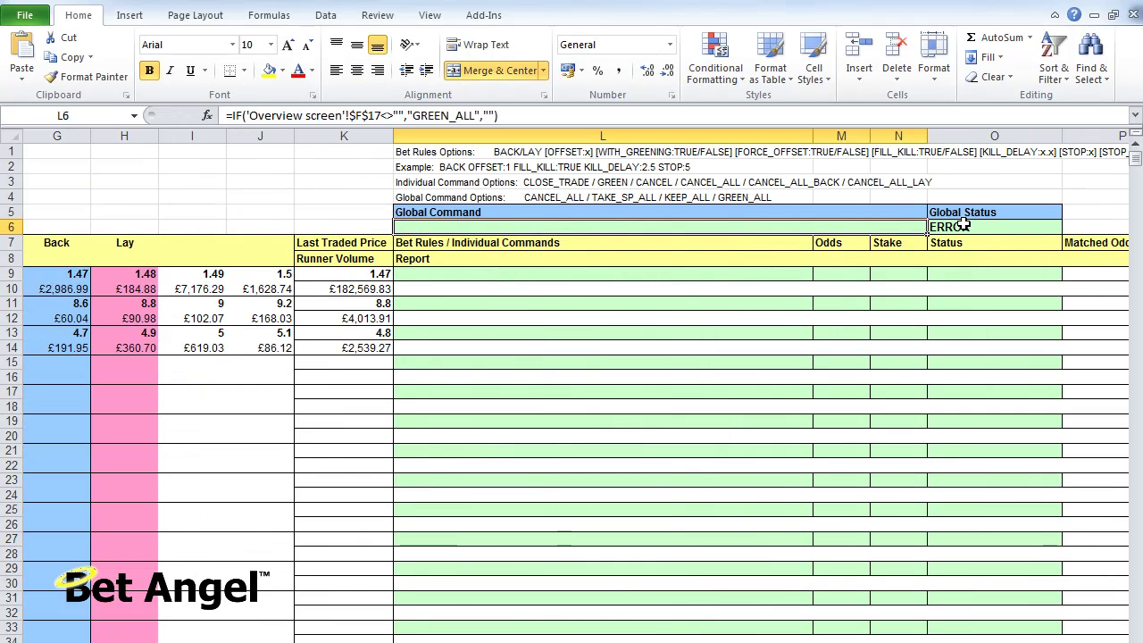
{"action": "key", "text": "ctrl+Page_Up"}
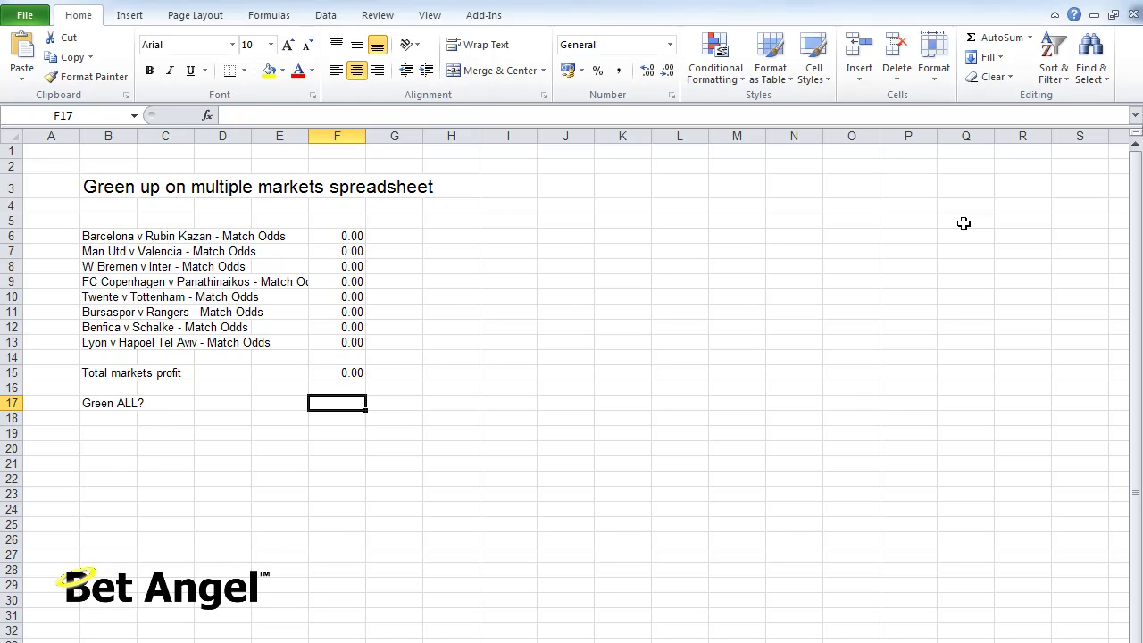
{"action": "key", "text": "ctrl+Page_Down"}
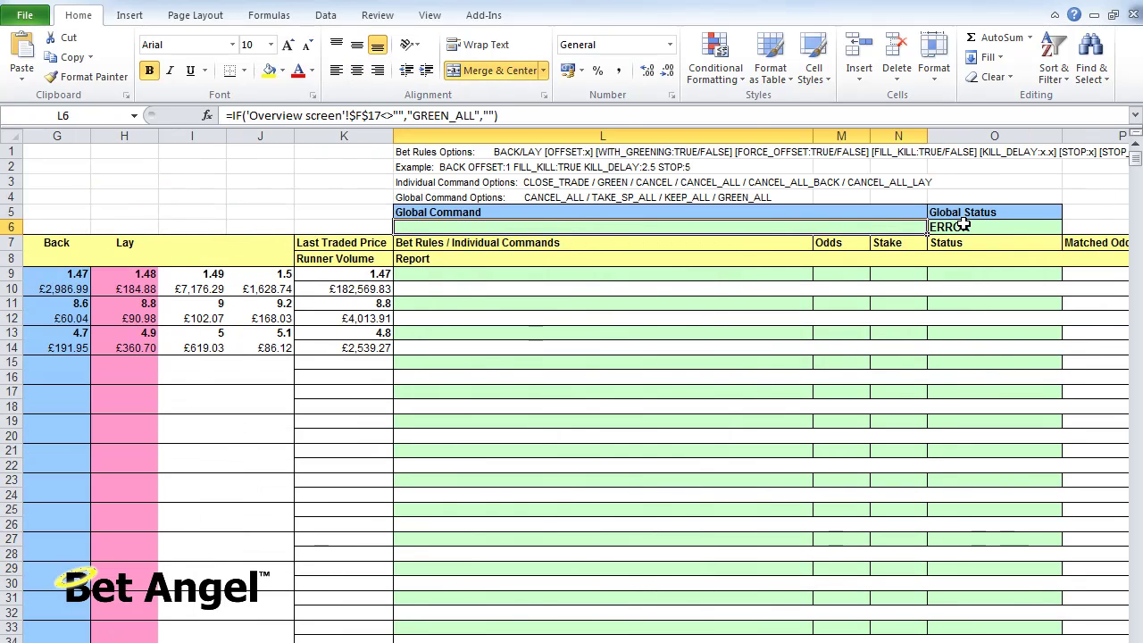
{"action": "key", "text": "ctrl+Page_Up"}
- Enter Y in Green ALL? F17 and confirm the market sheets' L6 reads GREEN_ALL
{"action": "type", "text": "Y"}
{"action": "key", "text": "Return"}
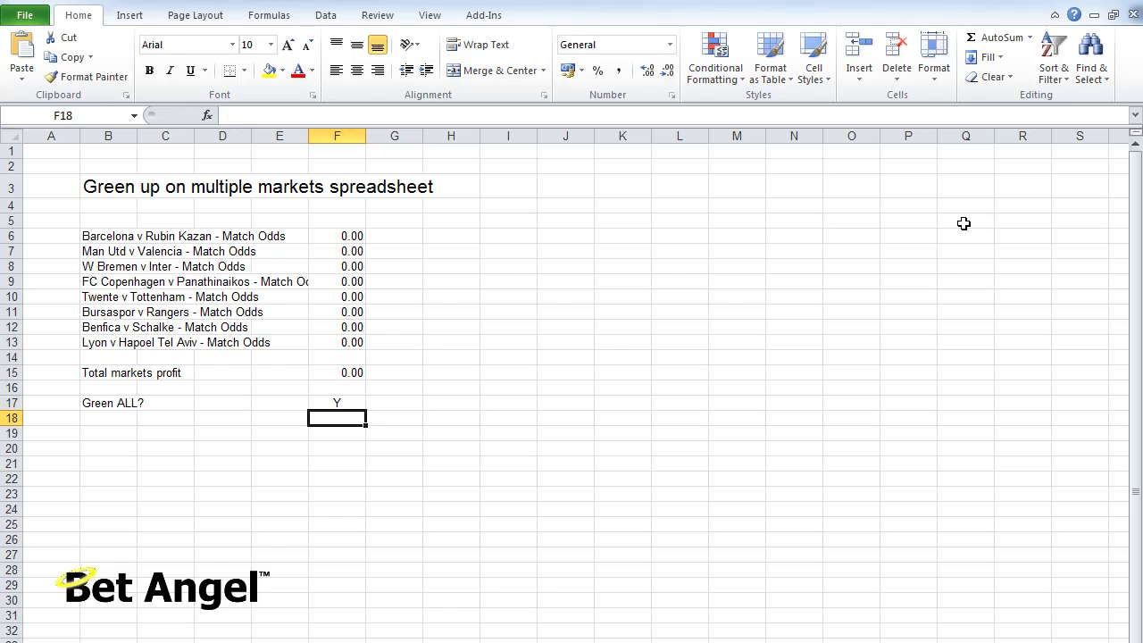
{"action": "key", "text": "Up"}
{"action": "key", "text": "ctrl+Page_Down"}
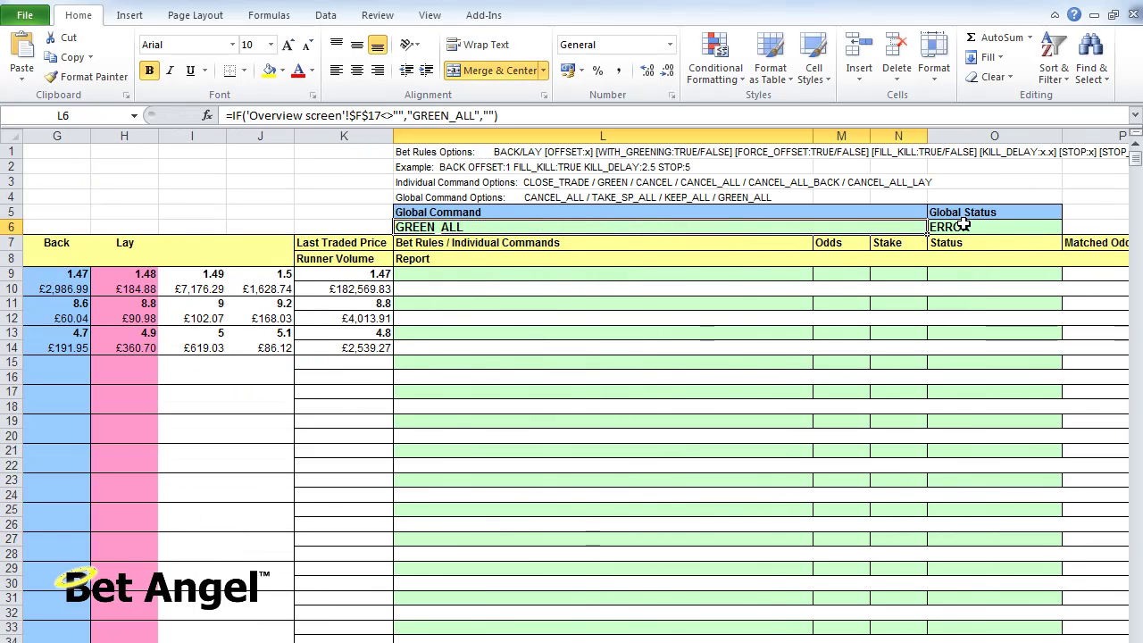
{"action": "key", "text": "ctrl+Home"}
{"action": "key", "text": "Right"}
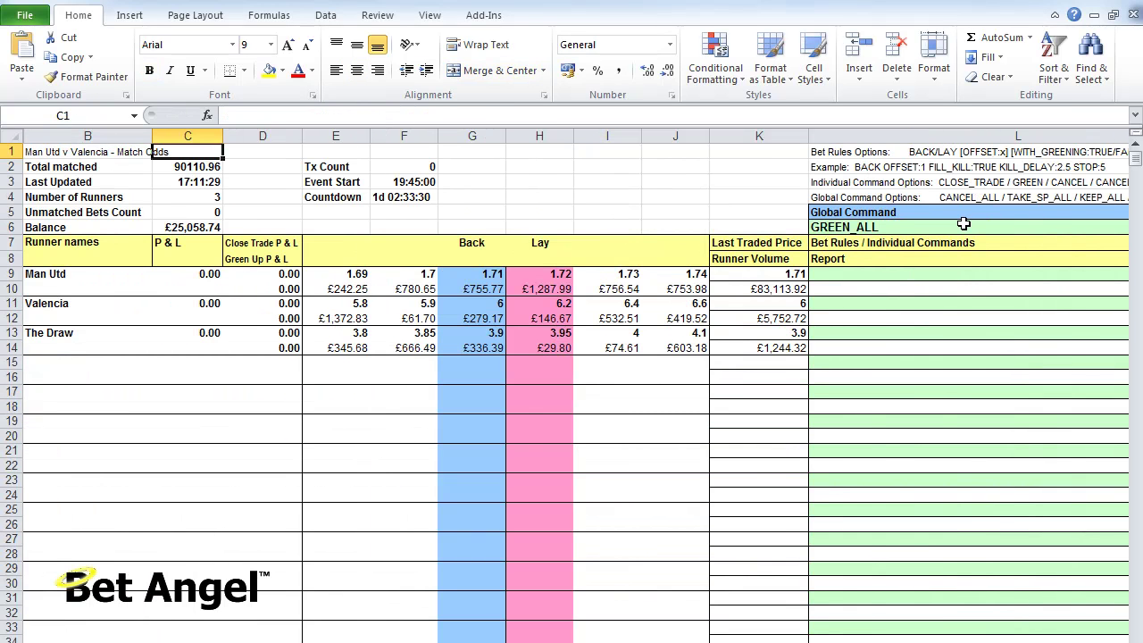
{"action": "left_click", "coordinate": [963, 223]}
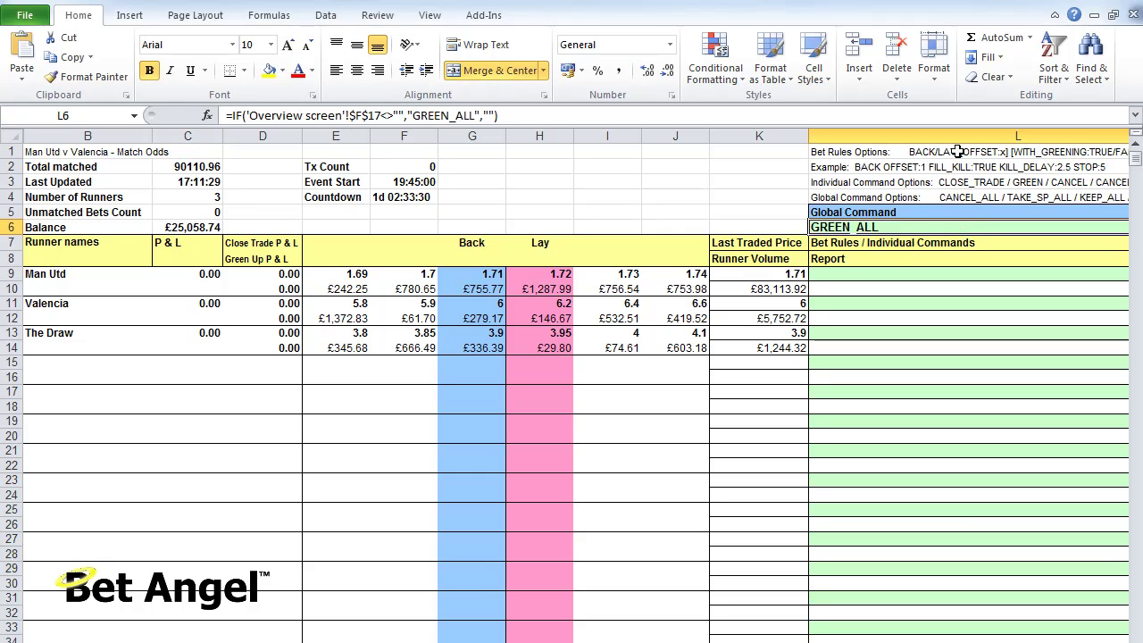
{"action": "key", "text": "ctrl+Home"}
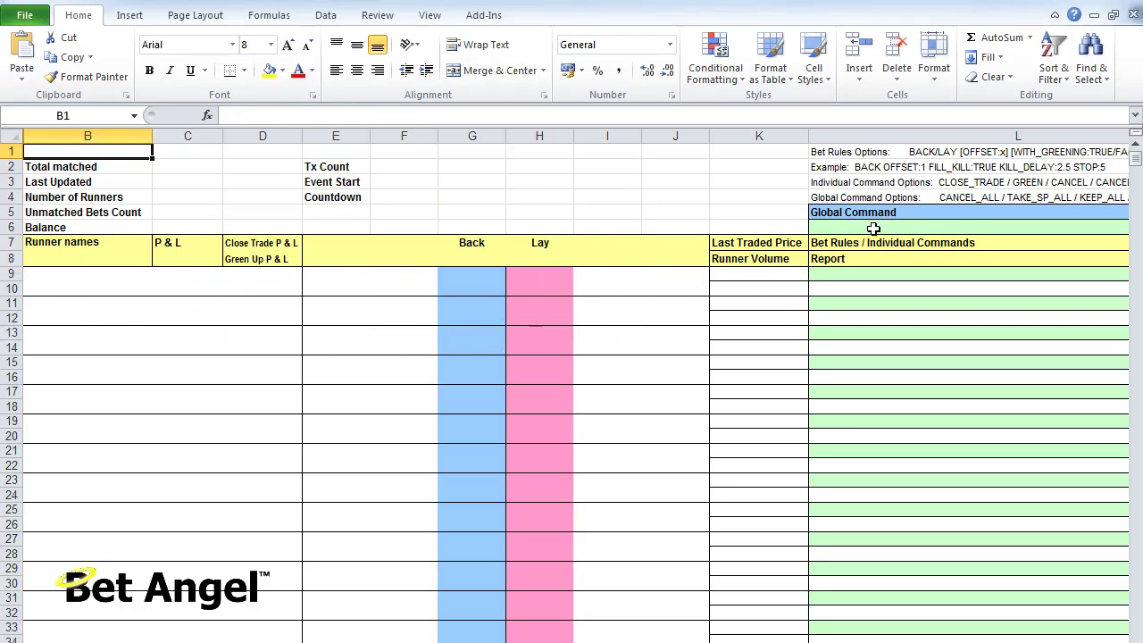
- Inspect the Global Command cell L6 and trace its formula back to the Overview screen sheet
{"action": "left_click", "coordinate": [873, 229]}
{"action": "key", "text": "ctrl+bracketleft"}
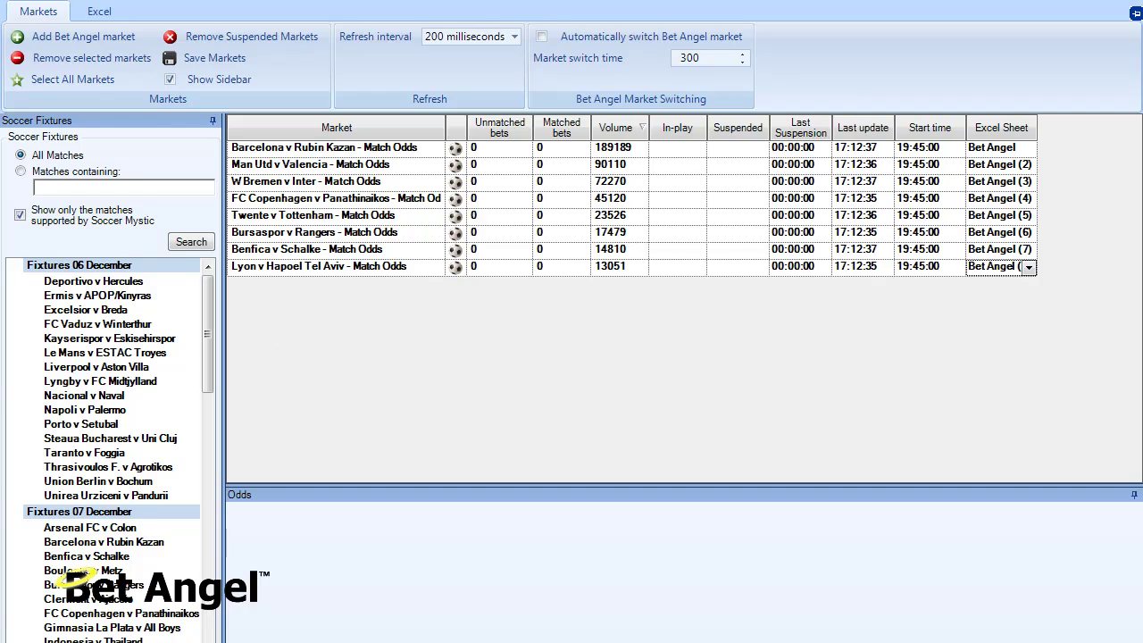
- Return to Excel's Overview screen, where Green ALL? is Y and total profit reads 0.00
{"action": "key", "text": "alt+Tab"}
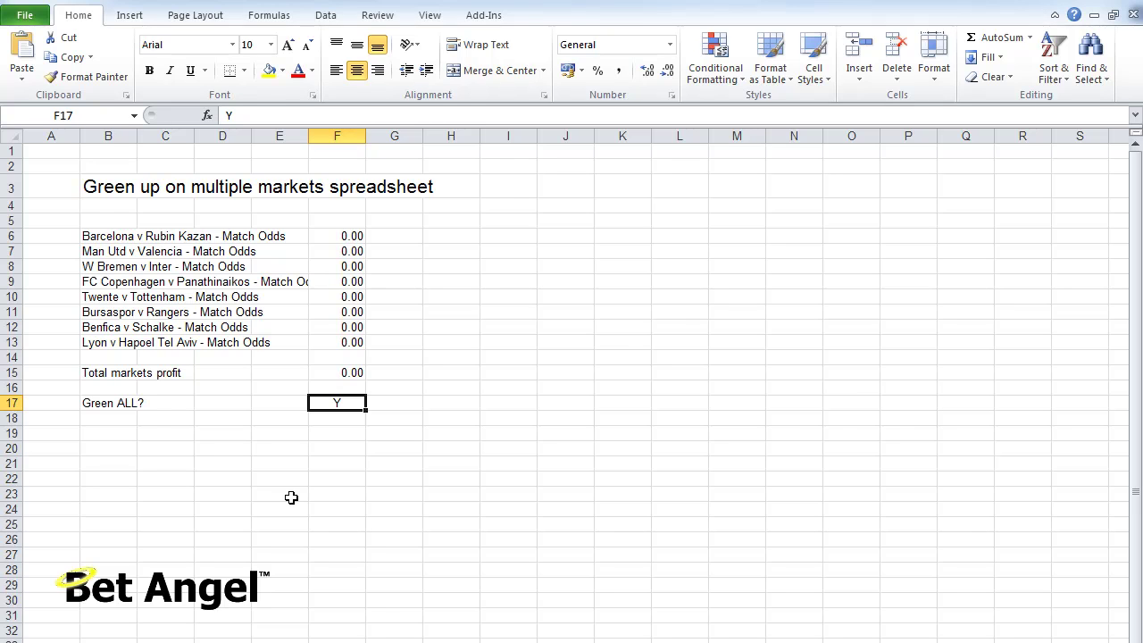
{"action": "key", "text": "ctrl+Page_Down"}
{"action": "key", "text": "ctrl+Page_Down"}
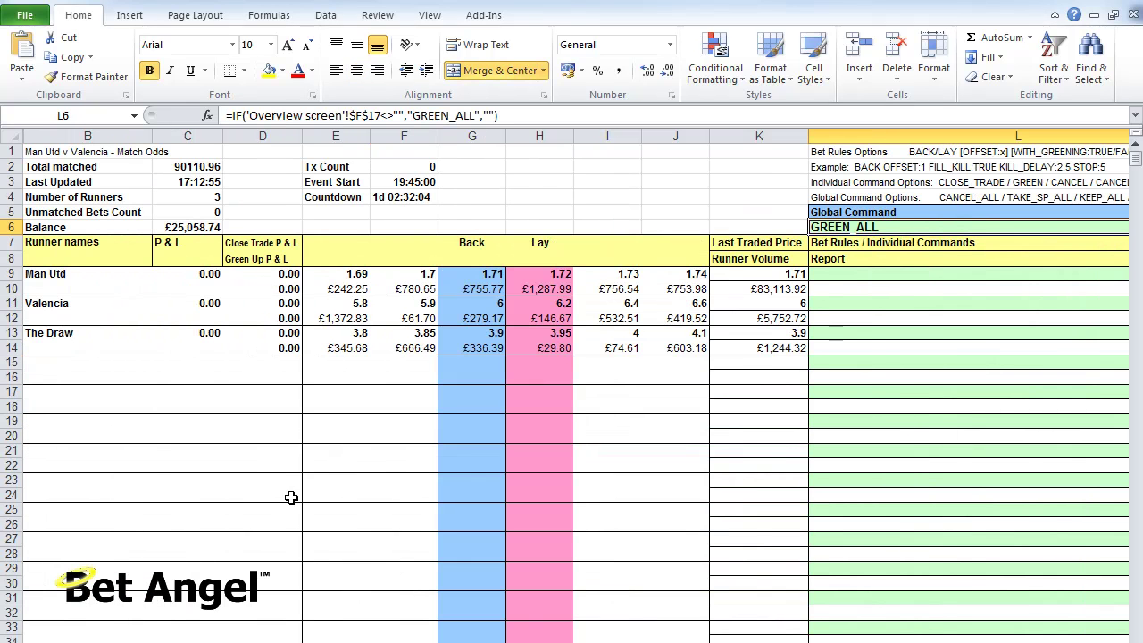
{"action": "scroll", "coordinate": [291, 497], "scroll_direction": "right", "scroll_amount": 3}
{"action": "key", "text": "ctrl+Page_Down"}
{"action": "key", "text": "Right"}
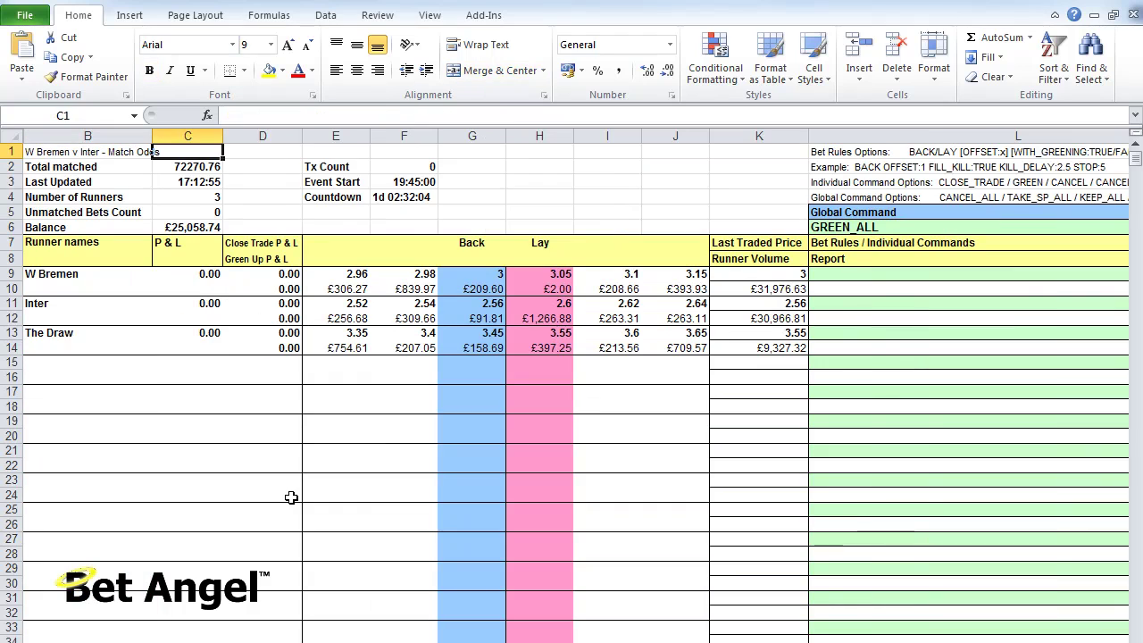
{"action": "key", "text": "Right"}
{"action": "key", "text": "Right"}
{"action": "key", "text": "Right"}
{"action": "key", "text": "Right"}
{"action": "key", "text": "Down"}
{"action": "key", "text": "Right"}
{"action": "key", "text": "Down"}
{"action": "key", "text": "Down"}
{"action": "key", "text": "Right"}
{"action": "key", "text": "Down"}
{"action": "key", "text": "Right"}
{"action": "key", "text": "Right"}
{"action": "key", "text": "Right"}
{"action": "key", "text": "Down"}
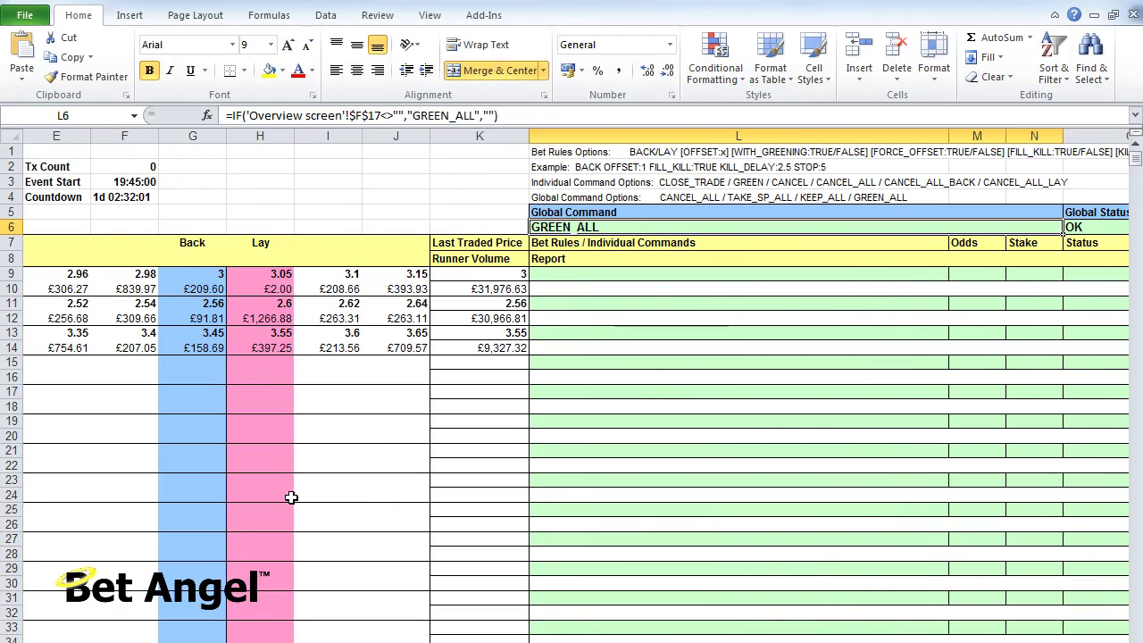
{"action": "key", "text": "ctrl+Page_Up"}
{"action": "key", "text": "ctrl+Page_Up"}
{"action": "key", "text": "ctrl+Page_Up"}
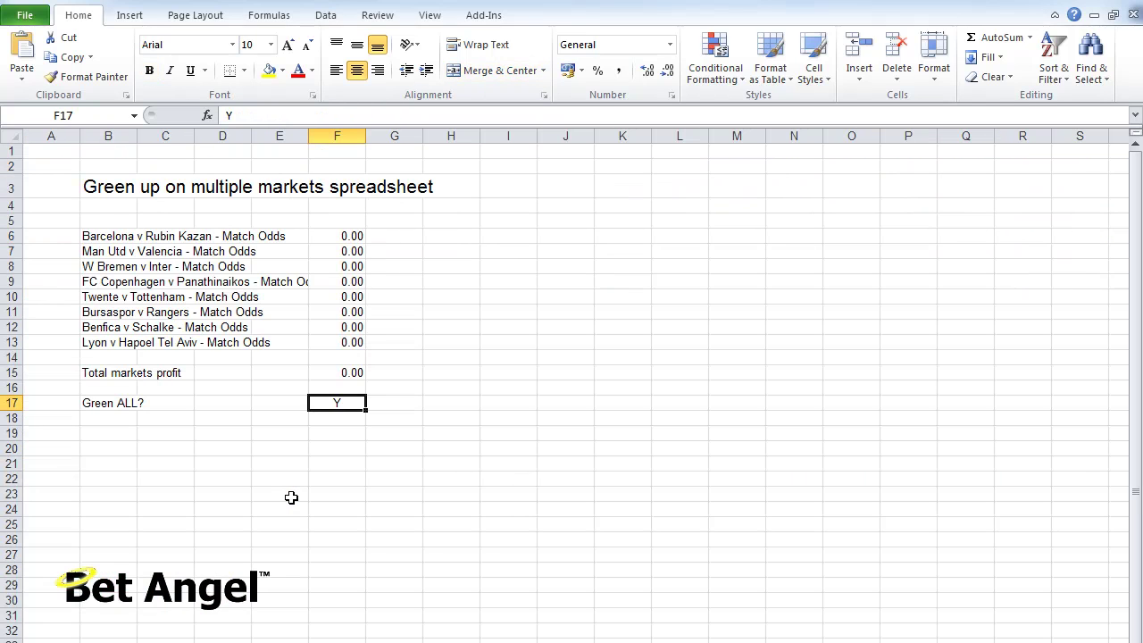